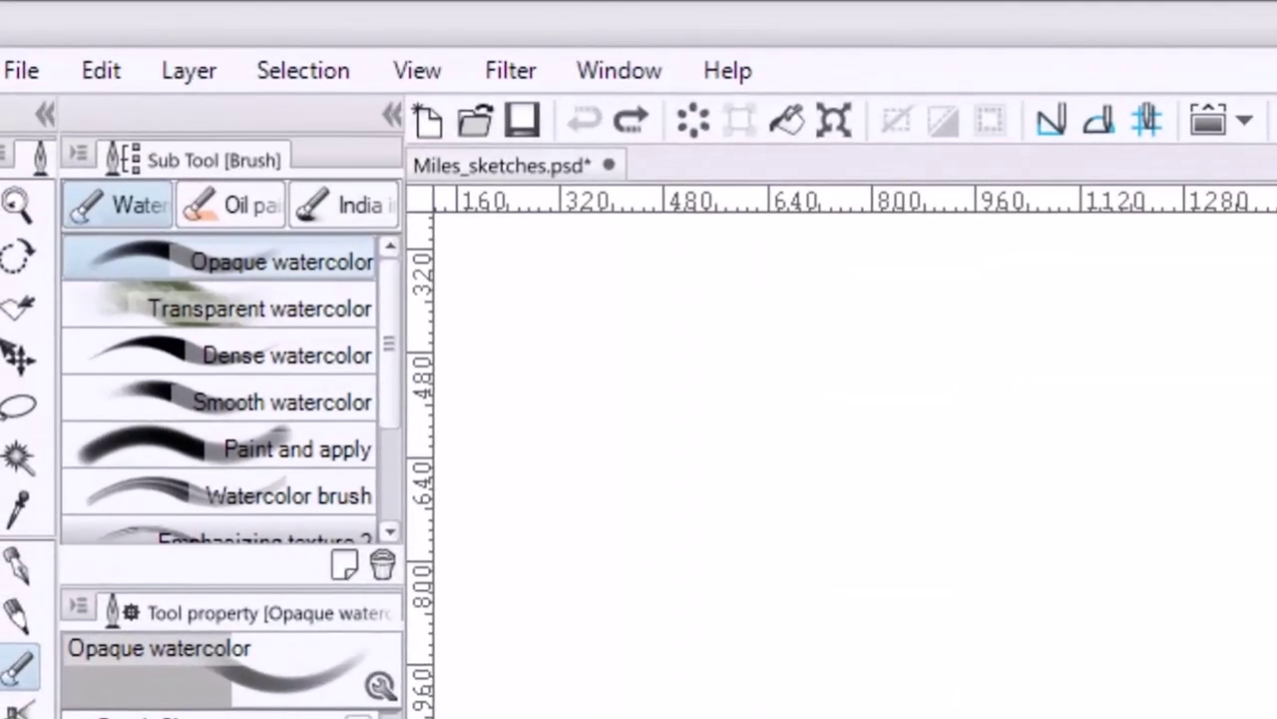
{"action": "left_click_drag", "start_coordinate": [391, 239], "coordinate": [359, 251]}
{"action": "left_click_drag", "start_coordinate": [1053, 705], "coordinate": [1028, 717]}
{"action": "key", "text": "ctrl+z"}
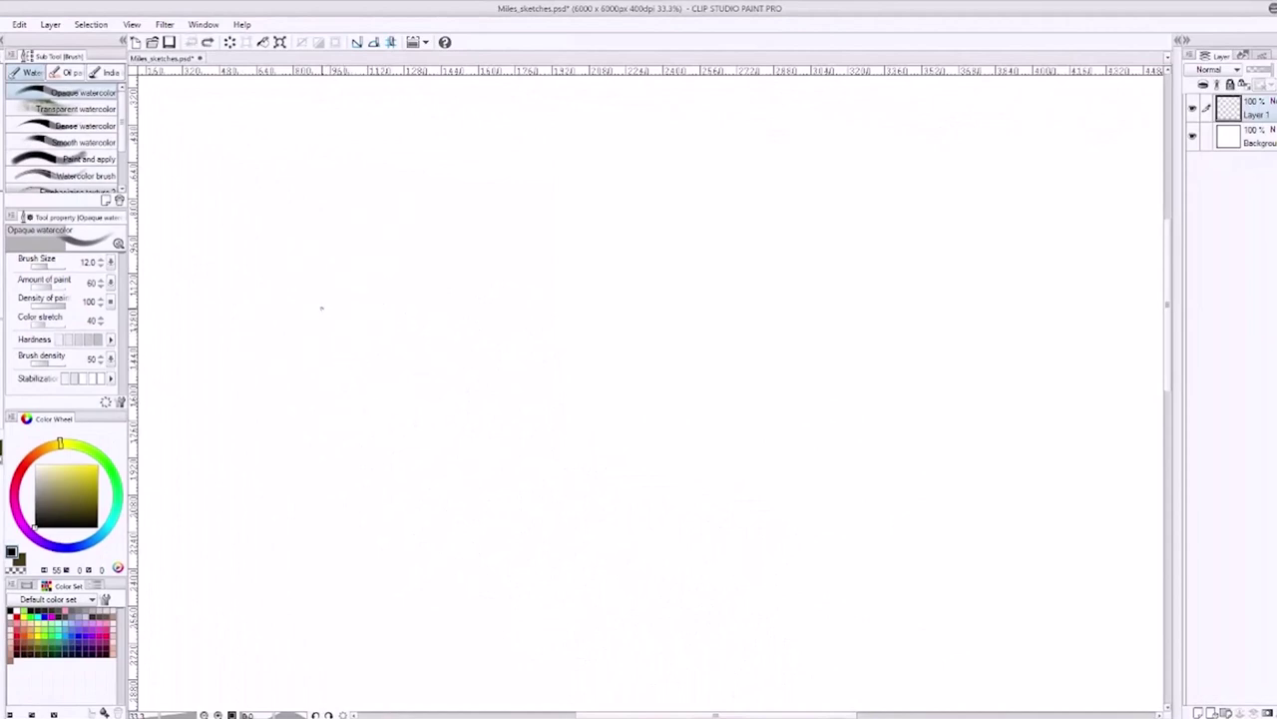
- Sketch the first leaping figure's torso gesture and trailing leg, and add the lower finger of the outstretched hand
{"action": "left_click_drag", "start_coordinate": [334, 377], "coordinate": [444, 214]}
{"action": "left_click_drag", "start_coordinate": [377, 356], "coordinate": [177, 323]}
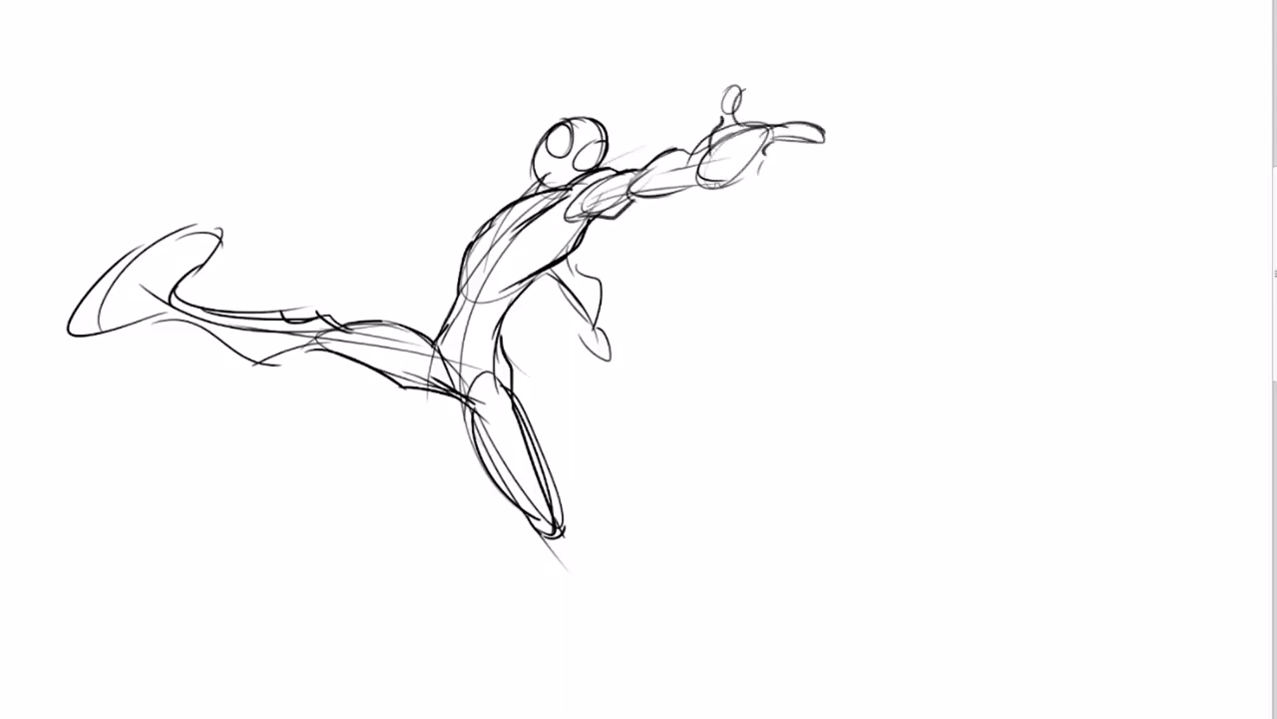
{"action": "left_click_drag", "start_coordinate": [741, 186], "coordinate": [793, 196]}
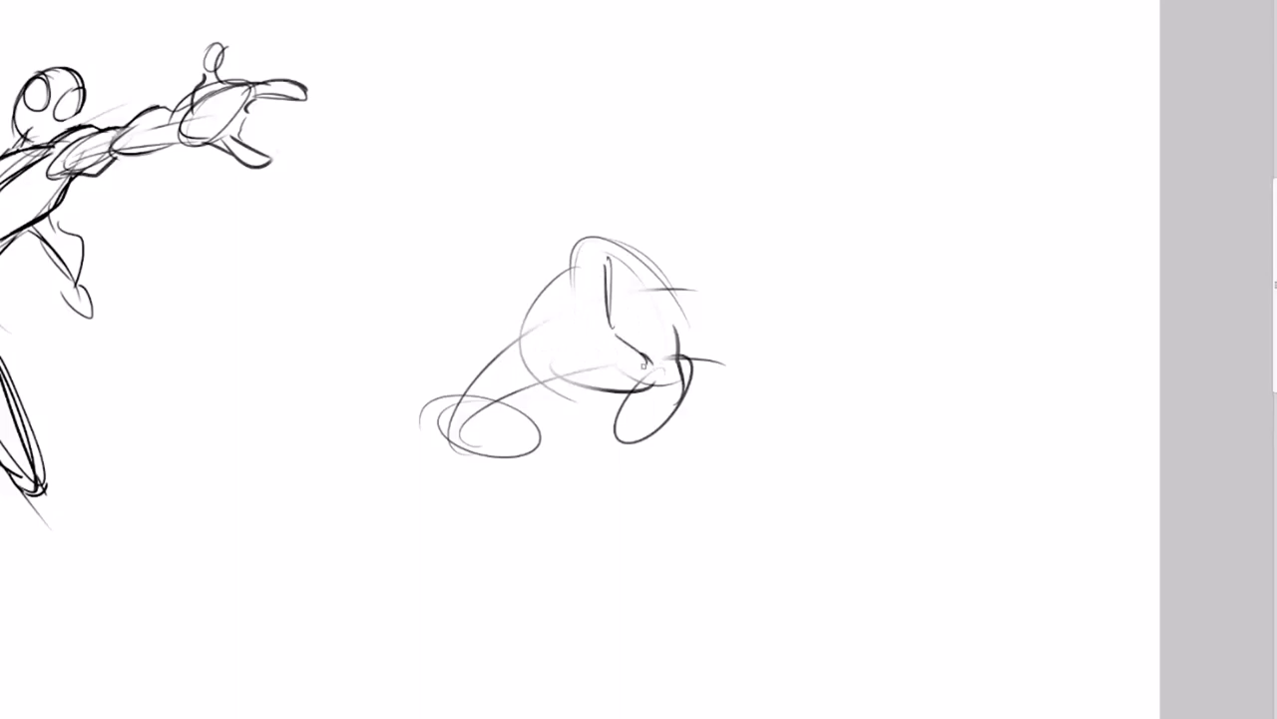
- Rough in the second figure's near upper arm, the hip curve, the stretched leg and the dangling leg
{"action": "left_click_drag", "start_coordinate": [648, 371], "coordinate": [645, 434]}
{"action": "mouse_move", "coordinate": [527, 330]}
{"action": "left_mouse_down"}
{"action": "mouse_move", "coordinate": [477, 410]}
{"action": "mouse_move", "coordinate": [509, 445]}
{"action": "left_mouse_up"}
{"action": "left_click_drag", "start_coordinate": [339, 427], "coordinate": [628, 549]}
{"action": "left_click_drag", "start_coordinate": [535, 453], "coordinate": [605, 528]}
{"action": "left_click_drag", "start_coordinate": [567, 448], "coordinate": [636, 572]}
- Sketch the second figure's near forearm as a long curve running from the elbow down past the thighs
{"action": "left_click_drag", "start_coordinate": [692, 347], "coordinate": [406, 554]}
{"action": "key", "text": "ctrl+z"}
{"action": "left_click_drag", "start_coordinate": [608, 439], "coordinate": [402, 559]}
{"action": "key", "text": "ctrl+z"}
{"action": "mouse_move", "coordinate": [660, 383]}
{"action": "left_mouse_down"}
{"action": "mouse_move", "coordinate": [448, 536]}
{"action": "mouse_move", "coordinate": [422, 535]}
{"action": "left_mouse_up"}
{"action": "key", "text": "ctrl+z"}
{"action": "left_click_drag", "start_coordinate": [635, 397], "coordinate": [442, 528]}
- Sketch the second figure's rounded head with its large oval eye beyond the near shoulder
{"action": "mouse_move", "coordinate": [611, 250]}
{"action": "left_mouse_down"}
{"action": "mouse_move", "coordinate": [678, 330]}
{"action": "mouse_move", "coordinate": [615, 262]}
{"action": "mouse_move", "coordinate": [717, 344]}
{"action": "mouse_move", "coordinate": [744, 299]}
{"action": "left_mouse_up"}
{"action": "key", "text": "ctrl+z"}
{"action": "mouse_move", "coordinate": [764, 258]}
{"action": "left_mouse_down"}
{"action": "mouse_move", "coordinate": [718, 354]}
{"action": "mouse_move", "coordinate": [678, 235]}
{"action": "mouse_move", "coordinate": [722, 255]}
{"action": "mouse_move", "coordinate": [740, 288]}
{"action": "left_mouse_up"}
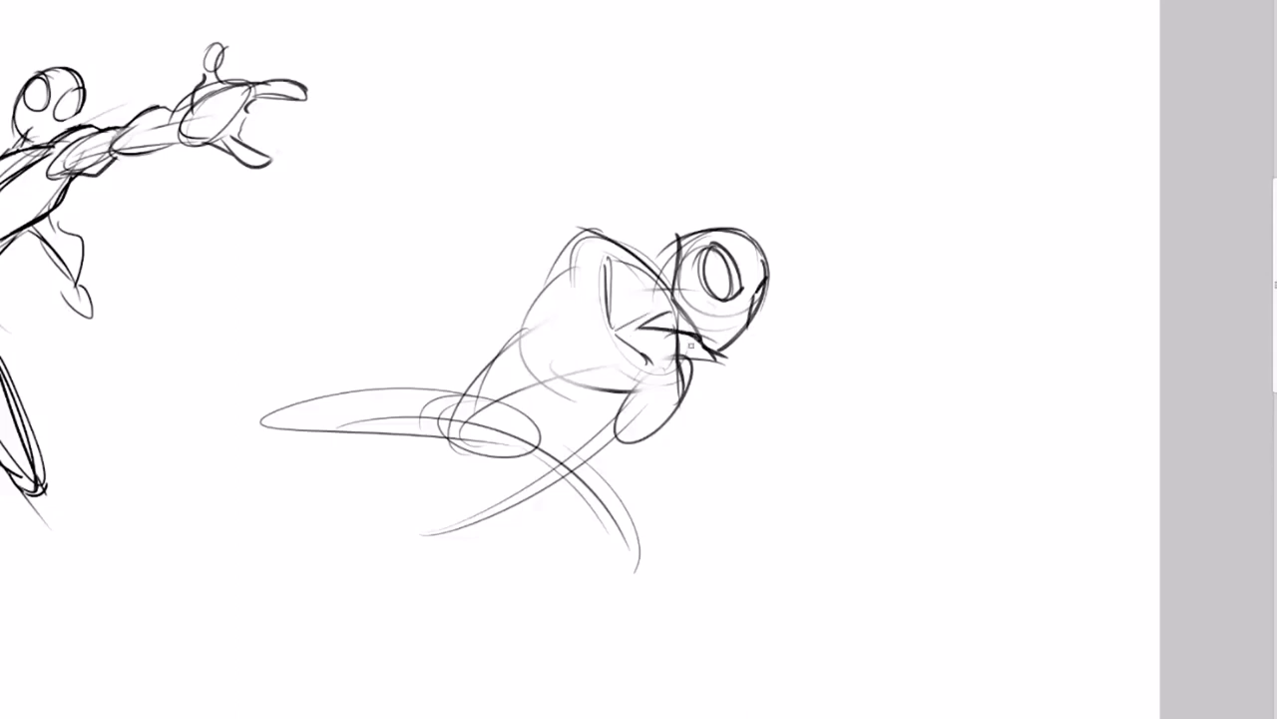
- Sketch the second figure's raised far shoulder and thicken the near forearm with parallel contour strokes
{"action": "left_click_drag", "start_coordinate": [626, 258], "coordinate": [585, 224]}
{"action": "mouse_move", "coordinate": [613, 218]}
{"action": "left_mouse_down"}
{"action": "mouse_move", "coordinate": [607, 249]}
{"action": "mouse_move", "coordinate": [577, 267]}
{"action": "mouse_move", "coordinate": [639, 244]}
{"action": "mouse_move", "coordinate": [582, 178]}
{"action": "mouse_move", "coordinate": [540, 184]}
{"action": "left_mouse_up"}
{"action": "key", "text": "ctrl+z"}
{"action": "mouse_move", "coordinate": [637, 373]}
{"action": "left_mouse_down"}
{"action": "mouse_move", "coordinate": [631, 433]}
{"action": "mouse_move", "coordinate": [683, 387]}
{"action": "mouse_move", "coordinate": [565, 465]}
{"action": "left_mouse_up"}
{"action": "mouse_move", "coordinate": [656, 427]}
{"action": "left_mouse_down"}
{"action": "mouse_move", "coordinate": [601, 471]}
{"action": "mouse_move", "coordinate": [457, 529]}
{"action": "left_mouse_up"}
- Add short contour strokes where the second figure's near forearm crosses the thigh
{"action": "left_click_drag", "start_coordinate": [565, 460], "coordinate": [479, 505]}
{"action": "mouse_move", "coordinate": [521, 465]}
{"action": "left_mouse_down"}
{"action": "mouse_move", "coordinate": [419, 529]}
{"action": "mouse_move", "coordinate": [581, 490]}
{"action": "left_mouse_up"}
{"action": "left_click_drag", "start_coordinate": [599, 467], "coordinate": [569, 498]}
{"action": "key", "text": "ctrl+z"}
{"action": "mouse_move", "coordinate": [557, 403]}
{"action": "left_mouse_down"}
{"action": "mouse_move", "coordinate": [624, 403]}
{"action": "mouse_move", "coordinate": [592, 432]}
{"action": "left_mouse_up"}
{"action": "key", "text": "ctrl+z"}
- Outline the side of the second figure's torso and connect it to the hip and crotch
{"action": "left_click_drag", "start_coordinate": [469, 389], "coordinate": [555, 274]}
{"action": "key", "text": "ctrl+z"}
{"action": "left_click_drag", "start_coordinate": [518, 337], "coordinate": [546, 312]}
{"action": "left_click_drag", "start_coordinate": [446, 391], "coordinate": [455, 446]}
{"action": "left_click_drag", "start_coordinate": [451, 438], "coordinate": [498, 457]}
{"action": "left_click_drag", "start_coordinate": [501, 439], "coordinate": [565, 421]}
{"action": "mouse_move", "coordinate": [461, 402]}
{"action": "left_mouse_down"}
{"action": "mouse_move", "coordinate": [337, 385]}
{"action": "mouse_move", "coordinate": [270, 422]}
{"action": "mouse_move", "coordinate": [427, 438]}
{"action": "left_mouse_up"}
{"action": "key", "text": "ctrl+z"}
{"action": "mouse_move", "coordinate": [287, 443]}
{"action": "left_mouse_down"}
{"action": "mouse_move", "coordinate": [294, 461]}
{"action": "mouse_move", "coordinate": [423, 462]}
{"action": "left_mouse_up"}
{"action": "key", "text": "ctrl+z"}
{"action": "mouse_move", "coordinate": [315, 443]}
{"action": "left_mouse_down"}
{"action": "mouse_move", "coordinate": [425, 461]}
{"action": "mouse_move", "coordinate": [420, 445]}
{"action": "mouse_move", "coordinate": [457, 483]}
{"action": "mouse_move", "coordinate": [487, 458]}
{"action": "left_mouse_up"}
{"action": "key", "text": "ctrl+z"}
{"action": "key", "text": "ctrl+z"}
- Build up the outline of the second figure's dangling leg below the forearm
{"action": "left_click_drag", "start_coordinate": [483, 464], "coordinate": [609, 603]}
{"action": "left_click_drag", "start_coordinate": [568, 467], "coordinate": [601, 600]}
{"action": "left_click_drag", "start_coordinate": [539, 515], "coordinate": [606, 599]}
{"action": "left_click_drag", "start_coordinate": [594, 521], "coordinate": [624, 611]}
{"action": "left_click_drag", "start_coordinate": [559, 521], "coordinate": [639, 604]}
- Extend the second figure's near forearm and reposition the selected strokes with Free Transform
{"action": "left_click_drag", "start_coordinate": [569, 473], "coordinate": [393, 559]}
{"action": "left_click_drag", "start_coordinate": [479, 490], "coordinate": [608, 439]}
{"action": "key", "text": "ctrl+z"}
{"action": "key", "text": "ctrl+t"}
{"action": "left_click_drag", "start_coordinate": [346, 507], "coordinate": [360, 538]}
{"action": "left_click_drag", "start_coordinate": [517, 432], "coordinate": [536, 412]}
{"action": "key", "text": "Return"}
{"action": "key", "text": "ctrl+d"}
- Define the second figure's near shoulder and erase overlapping construction lines around the shoulders, chest and hip
{"action": "left_click_drag", "start_coordinate": [629, 399], "coordinate": [687, 405]}
{"action": "mouse_move", "coordinate": [690, 361]}
{"action": "left_mouse_down"}
{"action": "mouse_move", "coordinate": [673, 403]}
{"action": "mouse_move", "coordinate": [699, 406]}
{"action": "mouse_move", "coordinate": [719, 360]}
{"action": "left_mouse_up"}
{"action": "key", "text": "e"}
{"action": "left_click_drag", "start_coordinate": [664, 307], "coordinate": [650, 265]}
{"action": "left_click_drag", "start_coordinate": [621, 233], "coordinate": [583, 235]}
{"action": "left_click_drag", "start_coordinate": [607, 378], "coordinate": [632, 385]}
{"action": "left_click_drag", "start_coordinate": [537, 435], "coordinate": [479, 395]}
{"action": "key", "text": "b"}
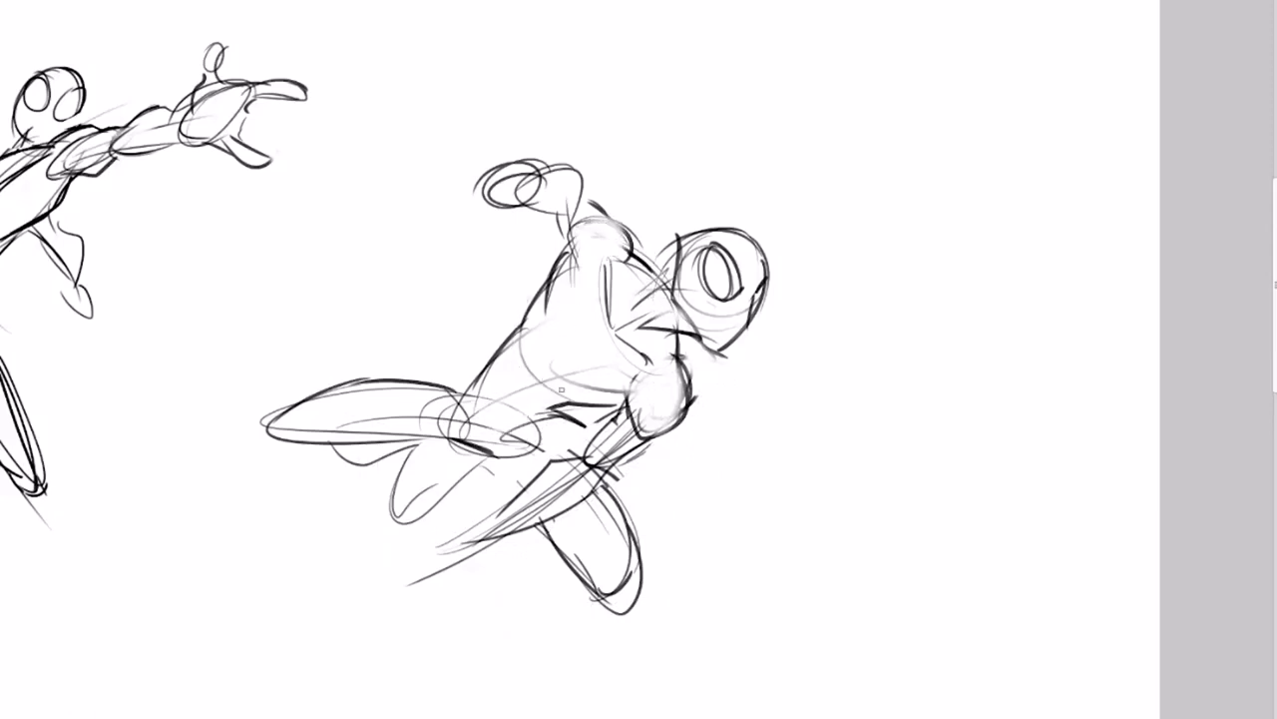
- Sketch the lower edge of the second figure's ribcage and the abdomen contour beneath it
{"action": "mouse_move", "coordinate": [608, 387]}
{"action": "left_mouse_down"}
{"action": "mouse_move", "coordinate": [524, 315]}
{"action": "mouse_move", "coordinate": [654, 395]}
{"action": "left_mouse_up"}
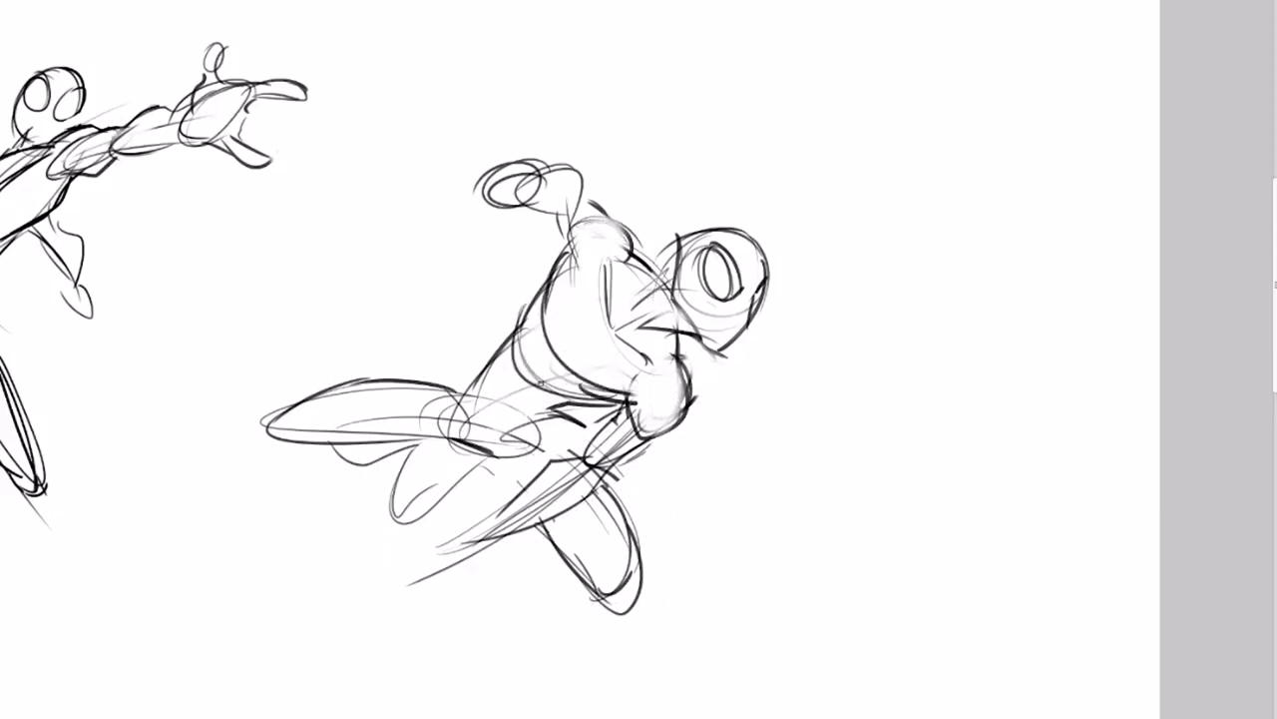
{"action": "key", "text": "ctrl+z"}
{"action": "mouse_move", "coordinate": [552, 362]}
{"action": "left_mouse_down"}
{"action": "mouse_move", "coordinate": [505, 392]}
{"action": "mouse_move", "coordinate": [559, 384]}
{"action": "mouse_move", "coordinate": [521, 407]}
{"action": "left_mouse_up"}
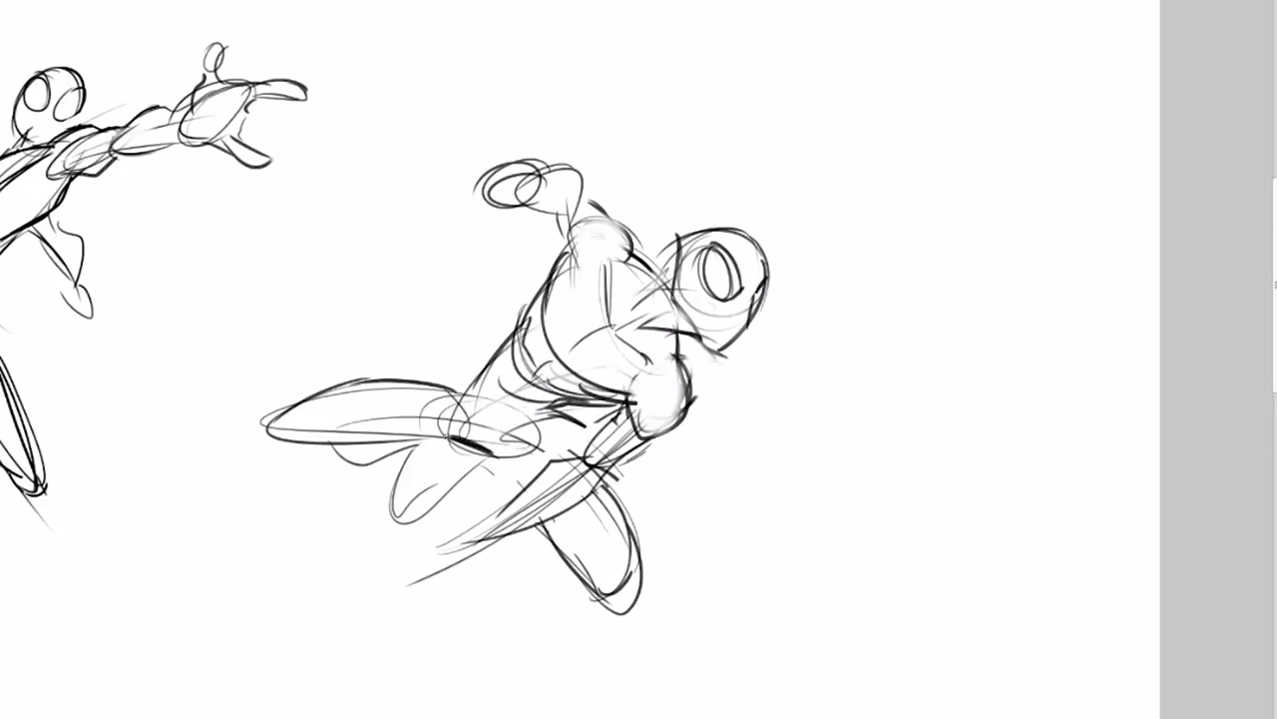
- Darken the second figure's stretched thigh and outline the folded lower leg and foot beneath it
{"action": "mouse_move", "coordinate": [445, 386]}
{"action": "left_mouse_down"}
{"action": "mouse_move", "coordinate": [353, 443]}
{"action": "mouse_move", "coordinate": [474, 379]}
{"action": "left_mouse_up"}
{"action": "mouse_move", "coordinate": [291, 418]}
{"action": "left_mouse_down"}
{"action": "mouse_move", "coordinate": [329, 451]}
{"action": "mouse_move", "coordinate": [419, 449]}
{"action": "mouse_move", "coordinate": [402, 519]}
{"action": "left_mouse_up"}
{"action": "left_click_drag", "start_coordinate": [444, 464], "coordinate": [399, 512]}
{"action": "left_click_drag", "start_coordinate": [470, 446], "coordinate": [488, 488]}
{"action": "mouse_move", "coordinate": [435, 526]}
{"action": "left_mouse_down"}
{"action": "mouse_move", "coordinate": [513, 474]}
{"action": "mouse_move", "coordinate": [513, 499]}
{"action": "left_mouse_up"}
- Rework the second figure's dangling foot and the end of the near forearm
{"action": "mouse_move", "coordinate": [530, 529]}
{"action": "left_mouse_down"}
{"action": "mouse_move", "coordinate": [579, 587]}
{"action": "mouse_move", "coordinate": [589, 576]}
{"action": "mouse_move", "coordinate": [628, 613]}
{"action": "left_mouse_up"}
{"action": "key", "text": "ctrl+z"}
{"action": "mouse_move", "coordinate": [529, 491]}
{"action": "left_mouse_down"}
{"action": "mouse_move", "coordinate": [390, 577]}
{"action": "mouse_move", "coordinate": [479, 547]}
{"action": "left_mouse_up"}
{"action": "key", "text": "ctrl+z"}
- Draw a long diagonal web line from the second figure's lower hand past the head, with jagged strands along it
{"action": "left_click_drag", "start_coordinate": [415, 574], "coordinate": [985, 251]}
{"action": "left_click_drag", "start_coordinate": [550, 510], "coordinate": [1162, 188]}
{"action": "left_click_drag", "start_coordinate": [660, 464], "coordinate": [877, 311]}
{"action": "left_click_drag", "start_coordinate": [901, 329], "coordinate": [1073, 206]}
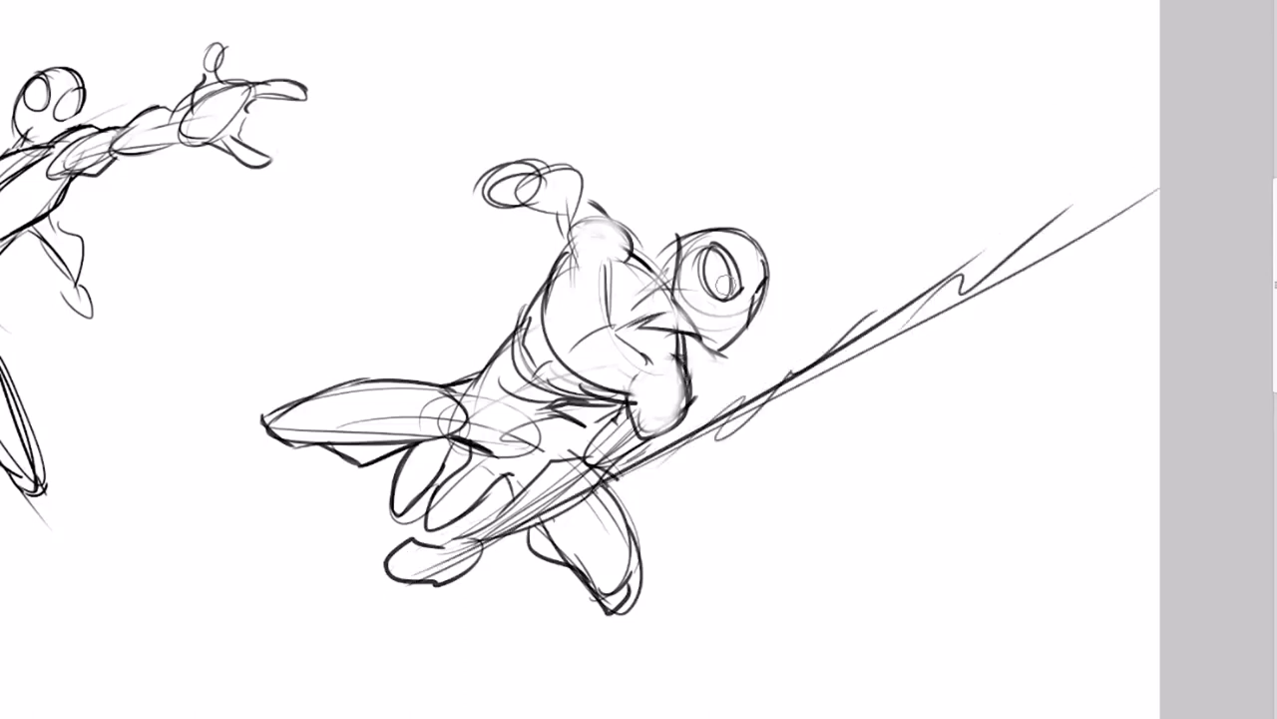
- Clean up the second figure's eye and redraw its outline with a bolder stroke
{"action": "left_click_drag", "start_coordinate": [720, 273], "coordinate": [725, 299]}
{"action": "key", "text": "b"}
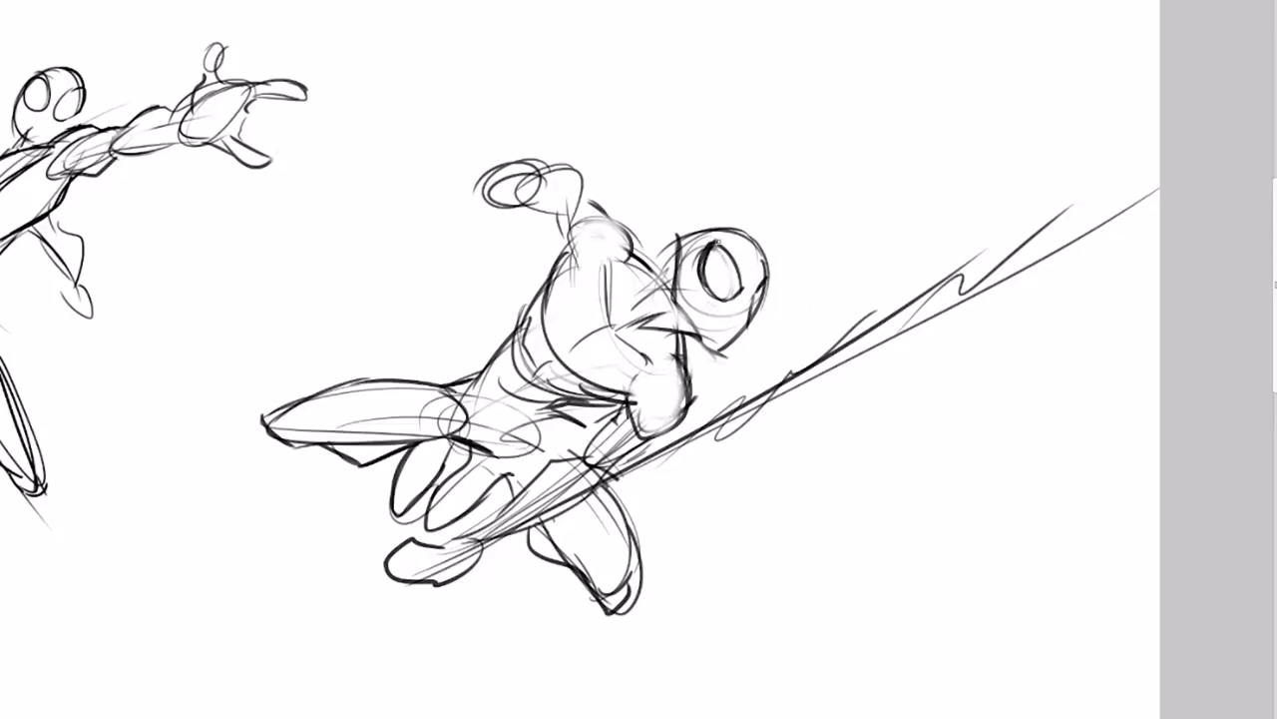
{"action": "left_click_drag", "start_coordinate": [717, 241], "coordinate": [742, 292]}
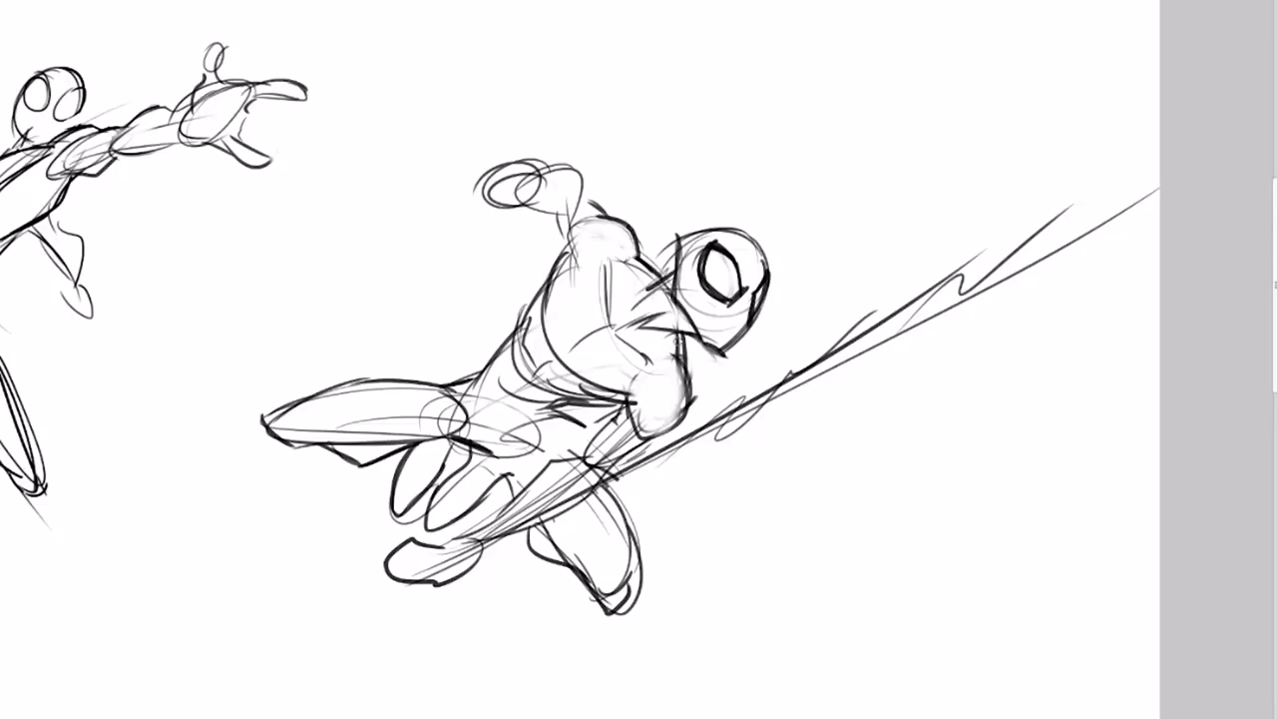
- Darken the second figure's near upper arm, elbow and forearm, and define the chest muscle
{"action": "mouse_move", "coordinate": [677, 341]}
{"action": "left_mouse_down"}
{"action": "mouse_move", "coordinate": [651, 438]}
{"action": "mouse_move", "coordinate": [681, 355]}
{"action": "mouse_move", "coordinate": [632, 428]}
{"action": "mouse_move", "coordinate": [579, 467]}
{"action": "left_mouse_up"}
{"action": "mouse_move", "coordinate": [629, 408]}
{"action": "left_mouse_down"}
{"action": "mouse_move", "coordinate": [579, 457]}
{"action": "mouse_move", "coordinate": [654, 439]}
{"action": "left_mouse_up"}
{"action": "mouse_move", "coordinate": [597, 473]}
{"action": "left_mouse_down"}
{"action": "mouse_move", "coordinate": [461, 544]}
{"action": "mouse_move", "coordinate": [583, 462]}
{"action": "left_mouse_up"}
{"action": "mouse_move", "coordinate": [637, 425]}
{"action": "left_mouse_down"}
{"action": "mouse_move", "coordinate": [637, 395]}
{"action": "mouse_move", "coordinate": [570, 356]}
{"action": "left_mouse_up"}
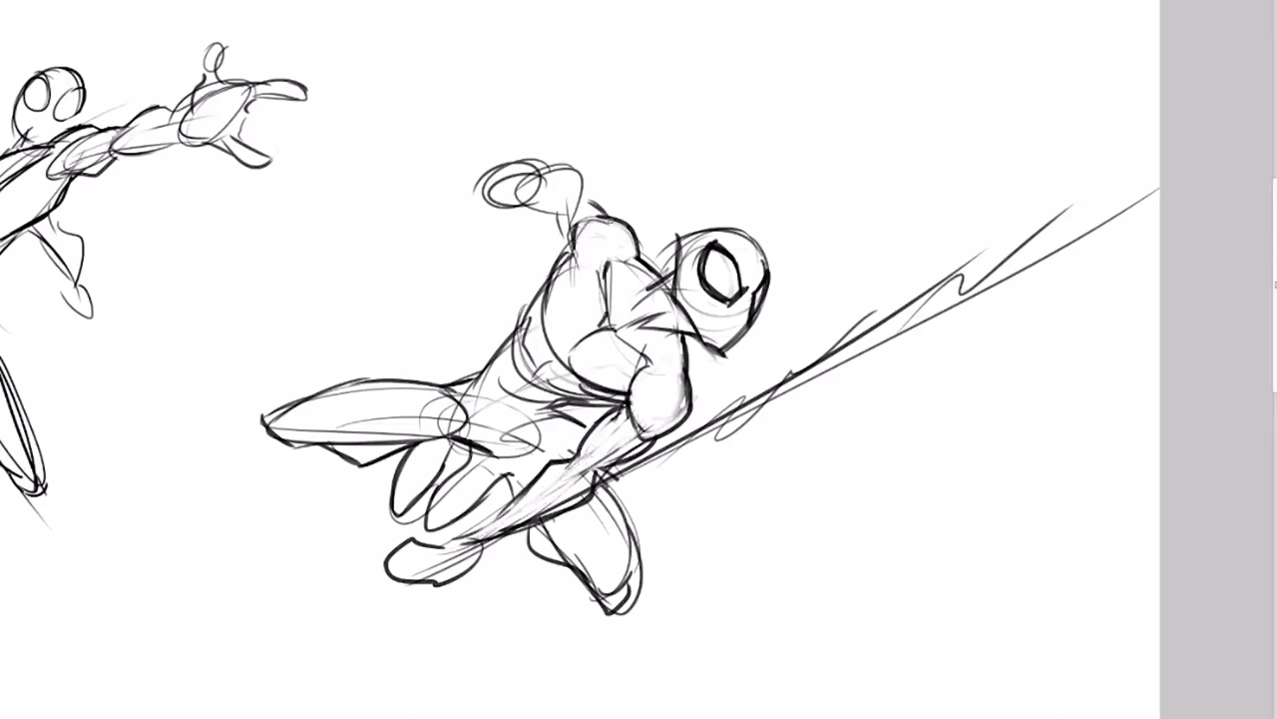
- Darken the second figure's raised forearm and fist, and reinforce the folded lower leg
{"action": "mouse_move", "coordinate": [581, 191]}
{"action": "left_mouse_down"}
{"action": "mouse_move", "coordinate": [526, 177]}
{"action": "mouse_move", "coordinate": [543, 212]}
{"action": "left_mouse_up"}
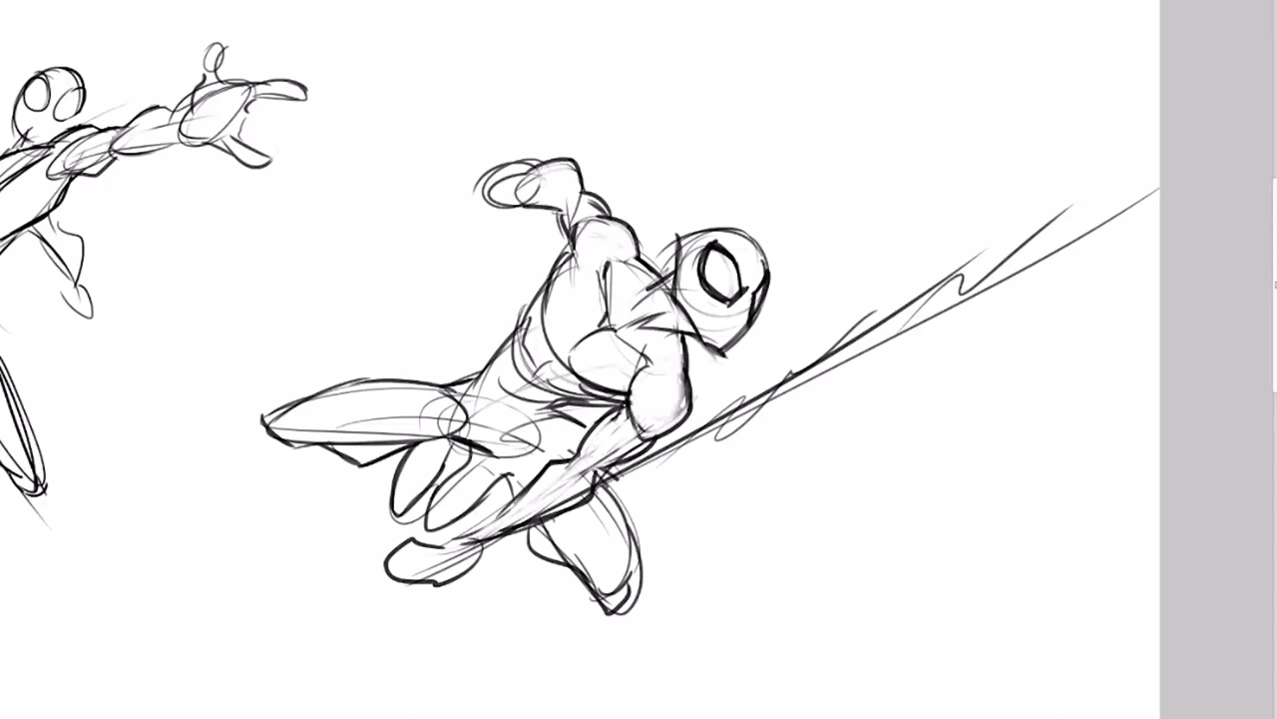
{"action": "mouse_move", "coordinate": [532, 167]}
{"action": "left_mouse_down"}
{"action": "mouse_move", "coordinate": [471, 206]}
{"action": "mouse_move", "coordinate": [505, 217]}
{"action": "mouse_move", "coordinate": [546, 200]}
{"action": "left_mouse_up"}
{"action": "left_click_drag", "start_coordinate": [404, 460], "coordinate": [398, 517]}
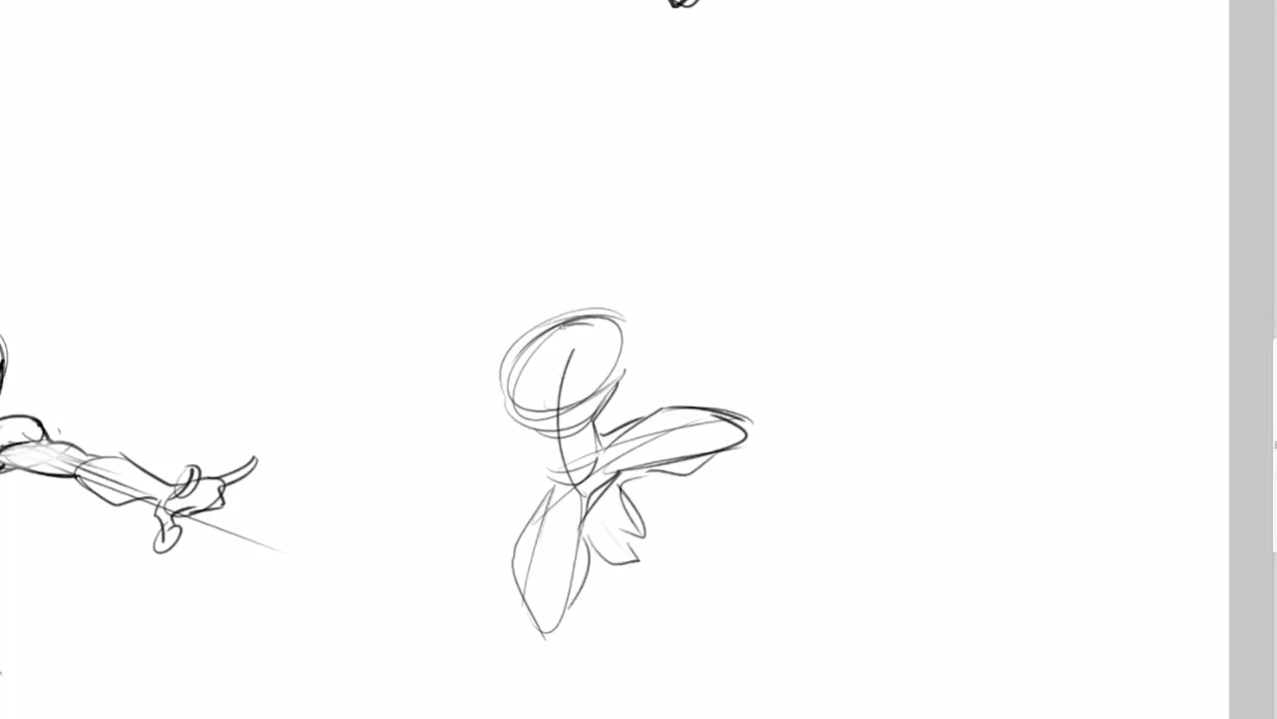
- Sketch the fourth figure's head over its ribcage and adjust it with Free Transform
{"action": "mouse_move", "coordinate": [593, 322]}
{"action": "left_mouse_down"}
{"action": "mouse_move", "coordinate": [547, 367]}
{"action": "mouse_move", "coordinate": [583, 401]}
{"action": "left_mouse_up"}
{"action": "mouse_move", "coordinate": [573, 316]}
{"action": "left_mouse_down"}
{"action": "mouse_move", "coordinate": [594, 391]}
{"action": "mouse_move", "coordinate": [616, 357]}
{"action": "left_mouse_up"}
{"action": "key", "text": "ctrl+t"}
{"action": "left_click_drag", "start_coordinate": [618, 316], "coordinate": [614, 324]}
{"action": "left_click_drag", "start_coordinate": [594, 376], "coordinate": [598, 391]}
{"action": "key", "text": "Return"}
- Enlarge the eraser, and redraw the vertical centre line through the fourth figure's head with the brush
{"action": "key", "text": "e"}
{"action": "key", "text": "bracketright"}
{"action": "key", "text": "b"}
{"action": "left_click_drag", "start_coordinate": [576, 319], "coordinate": [582, 427]}
{"action": "left_click_drag", "start_coordinate": [570, 313], "coordinate": [576, 349]}
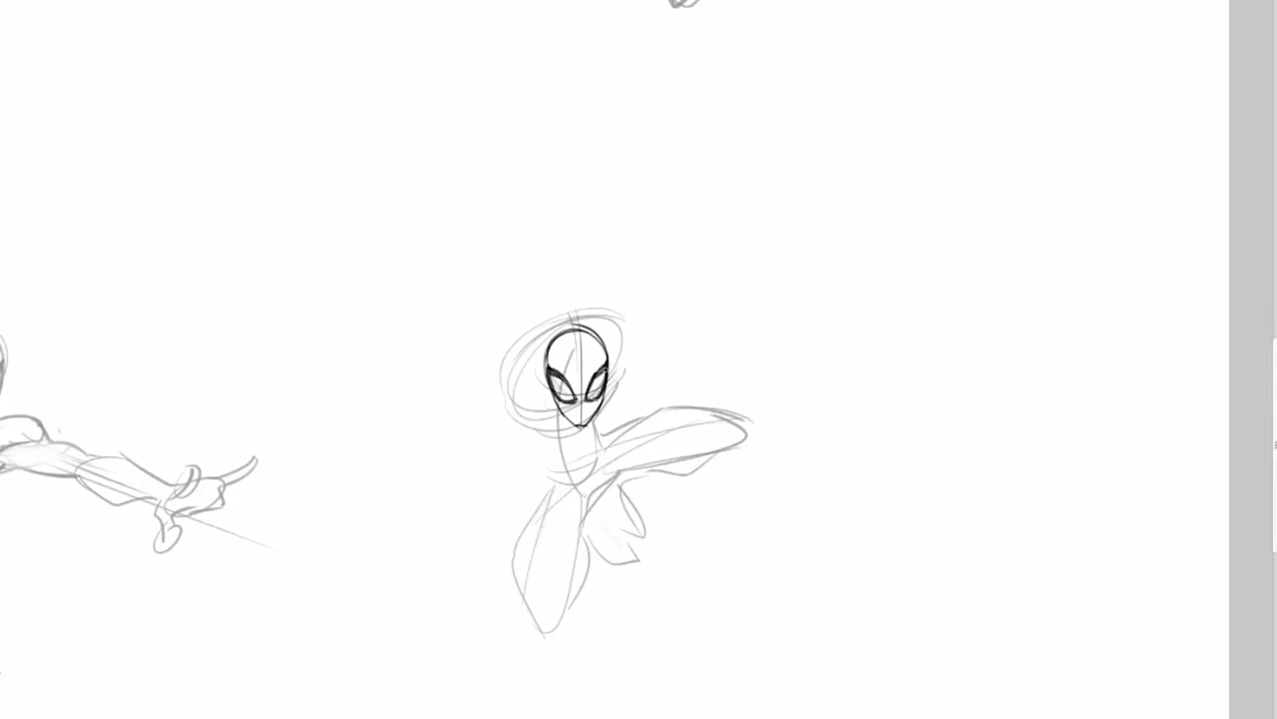
- Refine the shape and placement of the fourth figure's masked head and eyes with repeated Free Transforms
{"action": "mouse_move", "coordinate": [551, 368]}
{"action": "left_mouse_down"}
{"action": "mouse_move", "coordinate": [573, 375]}
{"action": "mouse_move", "coordinate": [610, 323]}
{"action": "mouse_move", "coordinate": [511, 323]}
{"action": "mouse_move", "coordinate": [523, 322]}
{"action": "left_mouse_up"}
{"action": "key", "text": "ctrl+t"}
{"action": "key", "text": "Return"}
{"action": "scroll", "coordinate": [599, 397], "scroll_direction": "up", "scroll_amount": 3}
{"action": "key", "text": "ctrl+t"}
{"action": "key", "text": "Return"}
{"action": "key", "text": "ctrl+t"}
{"action": "key", "text": "Return"}
{"action": "key", "text": "ctrl+t"}
{"action": "key", "text": "Return"}
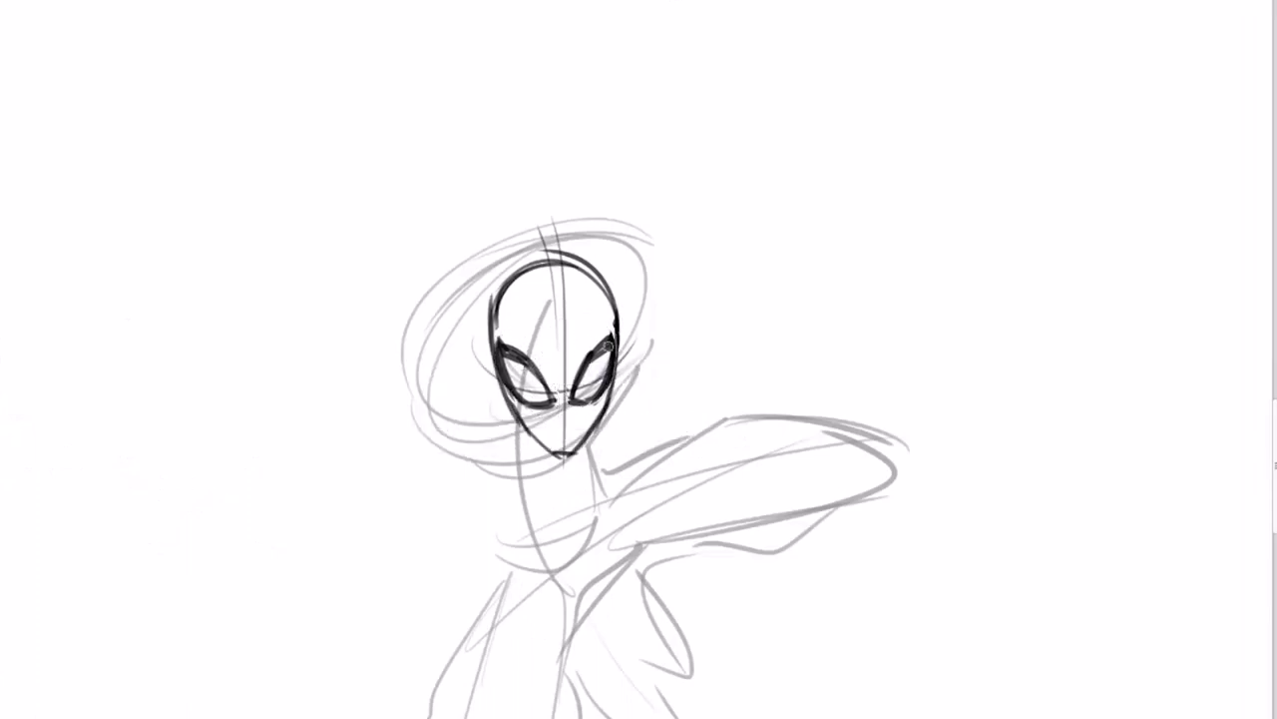
- Sketch the fourth figure's shoulder arc and raised hand, with a curved web line trailing from the hand
{"action": "scroll", "coordinate": [595, 339], "scroll_direction": "down", "scroll_amount": 3}
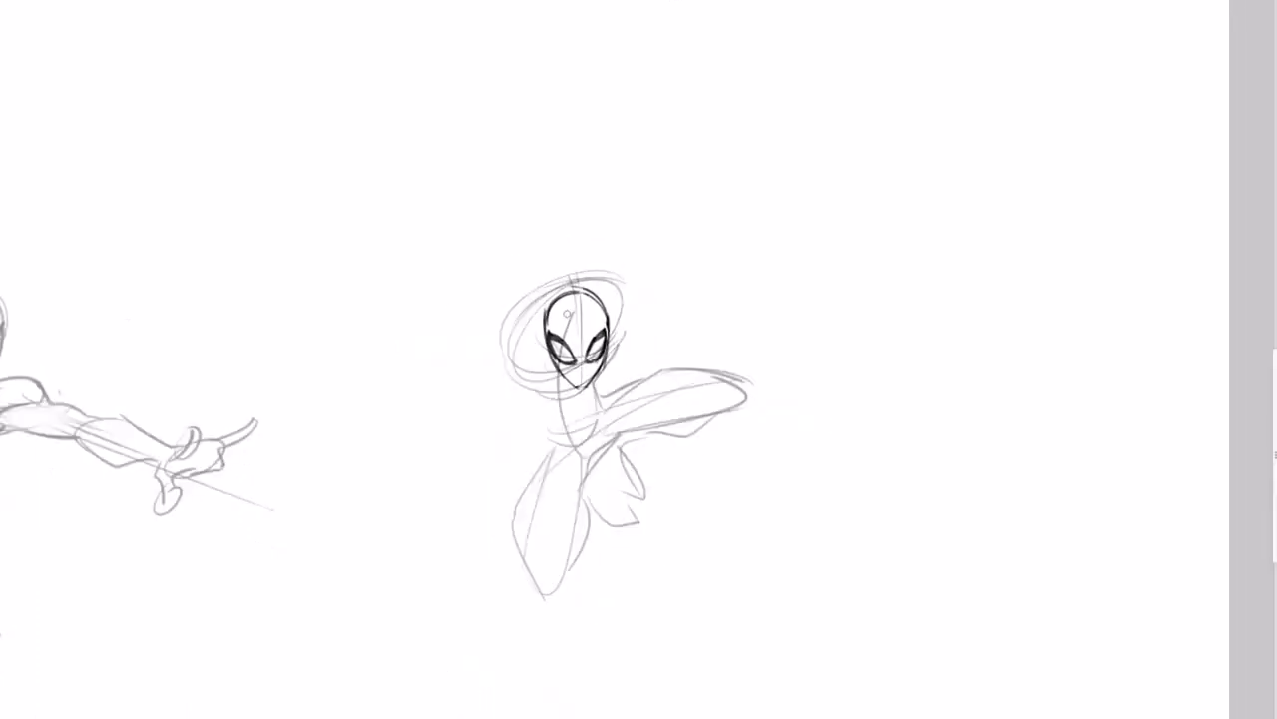
{"action": "mouse_move", "coordinate": [539, 345]}
{"action": "left_mouse_down"}
{"action": "mouse_move", "coordinate": [477, 374]}
{"action": "mouse_move", "coordinate": [539, 394]}
{"action": "mouse_move", "coordinate": [582, 278]}
{"action": "mouse_move", "coordinate": [572, 295]}
{"action": "left_mouse_up"}
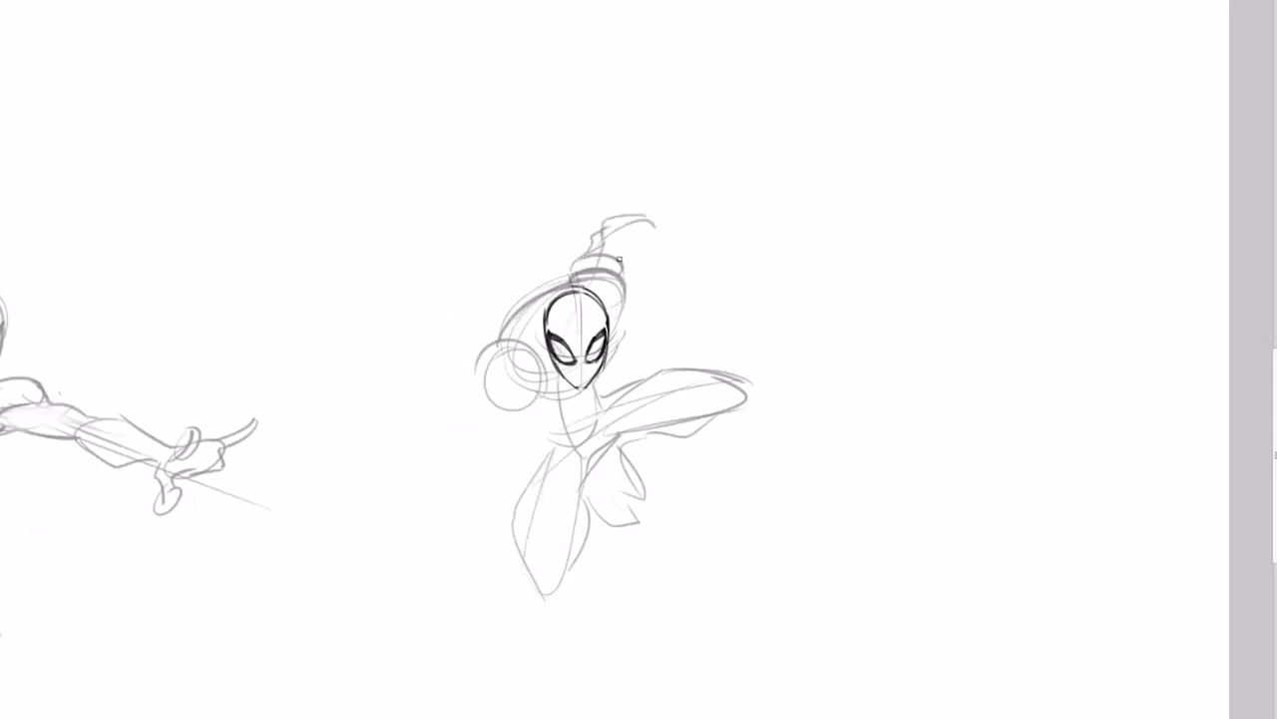
{"action": "mouse_move", "coordinate": [635, 233]}
{"action": "left_mouse_down"}
{"action": "mouse_move", "coordinate": [653, 224]}
{"action": "mouse_move", "coordinate": [659, 182]}
{"action": "left_mouse_up"}
{"action": "mouse_move", "coordinate": [649, 213]}
{"action": "left_mouse_down"}
{"action": "mouse_move", "coordinate": [375, 128]}
{"action": "mouse_move", "coordinate": [370, 146]}
{"action": "left_mouse_up"}
{"action": "left_click_drag", "start_coordinate": [599, 189], "coordinate": [400, 151]}
- Sketch the fourth figure's foreshortened near shoulder, upper arm and forearm reaching forward
{"action": "left_click_drag", "start_coordinate": [477, 389], "coordinate": [536, 387]}
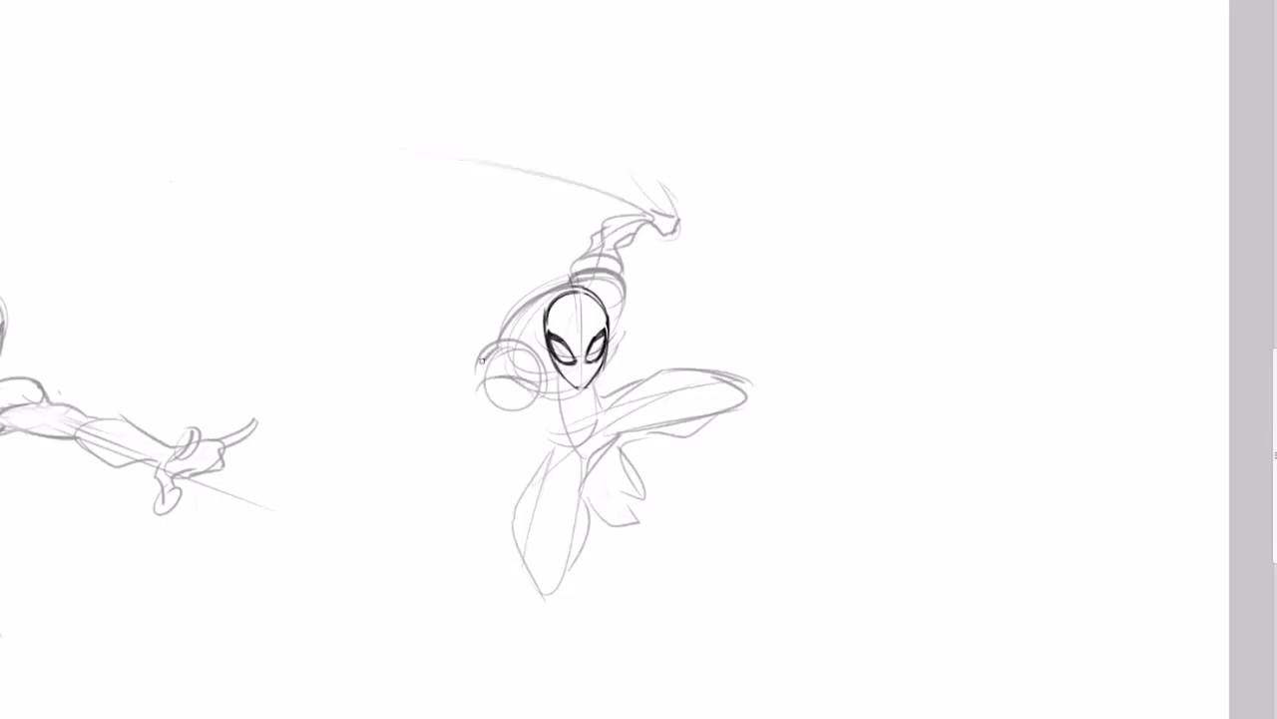
{"action": "key", "text": "ctrl+z"}
{"action": "mouse_move", "coordinate": [501, 345]}
{"action": "left_mouse_down"}
{"action": "mouse_move", "coordinate": [489, 383]}
{"action": "mouse_move", "coordinate": [527, 351]}
{"action": "mouse_move", "coordinate": [539, 373]}
{"action": "left_mouse_up"}
{"action": "mouse_move", "coordinate": [529, 356]}
{"action": "left_mouse_down"}
{"action": "mouse_move", "coordinate": [537, 389]}
{"action": "mouse_move", "coordinate": [477, 433]}
{"action": "mouse_move", "coordinate": [526, 456]}
{"action": "left_mouse_up"}
{"action": "mouse_move", "coordinate": [487, 409]}
{"action": "left_mouse_down"}
{"action": "mouse_move", "coordinate": [540, 446]}
{"action": "mouse_move", "coordinate": [520, 452]}
{"action": "mouse_move", "coordinate": [539, 500]}
{"action": "mouse_move", "coordinate": [573, 463]}
{"action": "left_mouse_up"}
- Draw the fourth figure's reaching hand with its palm and spread fingers
{"action": "mouse_move", "coordinate": [561, 449]}
{"action": "left_mouse_down"}
{"action": "mouse_move", "coordinate": [511, 491]}
{"action": "mouse_move", "coordinate": [551, 471]}
{"action": "left_mouse_up"}
{"action": "mouse_move", "coordinate": [539, 479]}
{"action": "left_mouse_down"}
{"action": "mouse_move", "coordinate": [574, 452]}
{"action": "mouse_move", "coordinate": [565, 402]}
{"action": "mouse_move", "coordinate": [519, 497]}
{"action": "mouse_move", "coordinate": [472, 534]}
{"action": "mouse_move", "coordinate": [505, 513]}
{"action": "left_mouse_up"}
{"action": "key", "text": "ctrl+z"}
{"action": "left_click_drag", "start_coordinate": [575, 455], "coordinate": [614, 467]}
{"action": "left_click_drag", "start_coordinate": [574, 483], "coordinate": [629, 470]}
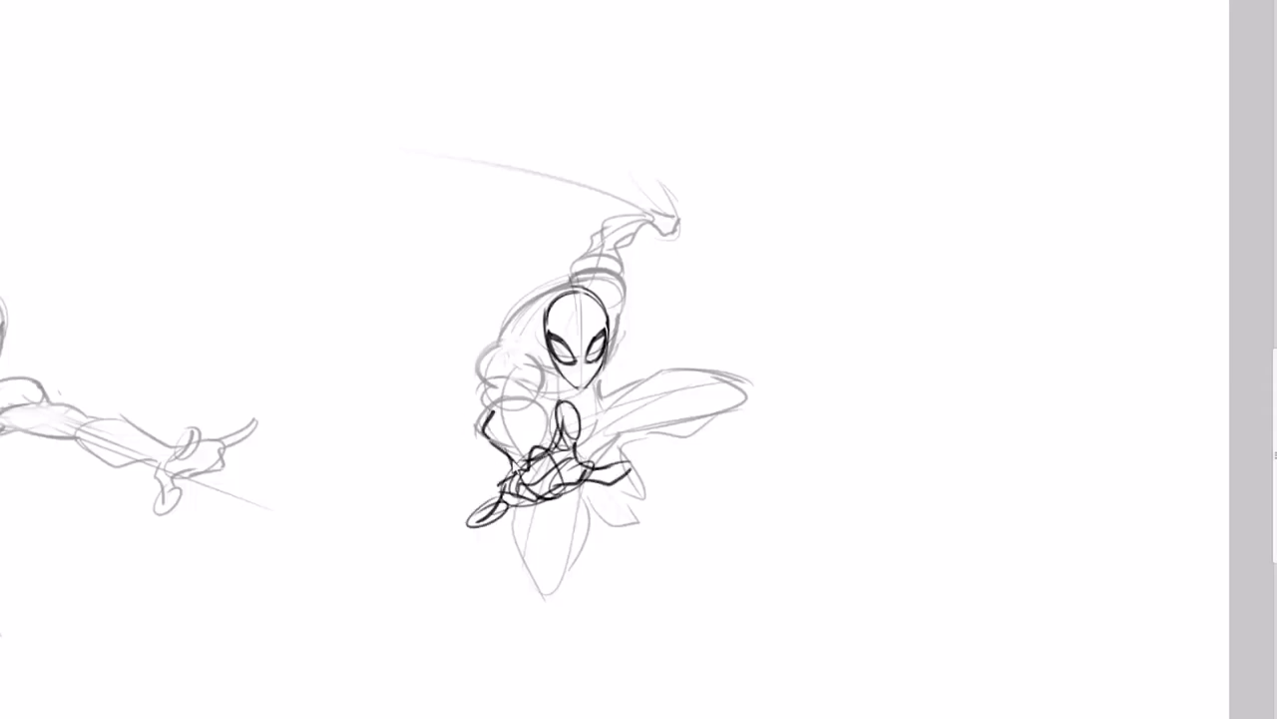
- Select the fourth figure's reaching forearm and hand, move them slightly closer to the shoulder, and deselect
{"action": "left_click_drag", "start_coordinate": [469, 394], "coordinate": [529, 389]}
{"action": "left_click_drag", "start_coordinate": [539, 465], "coordinate": [521, 453]}
{"action": "key", "text": "ctrl+d"}
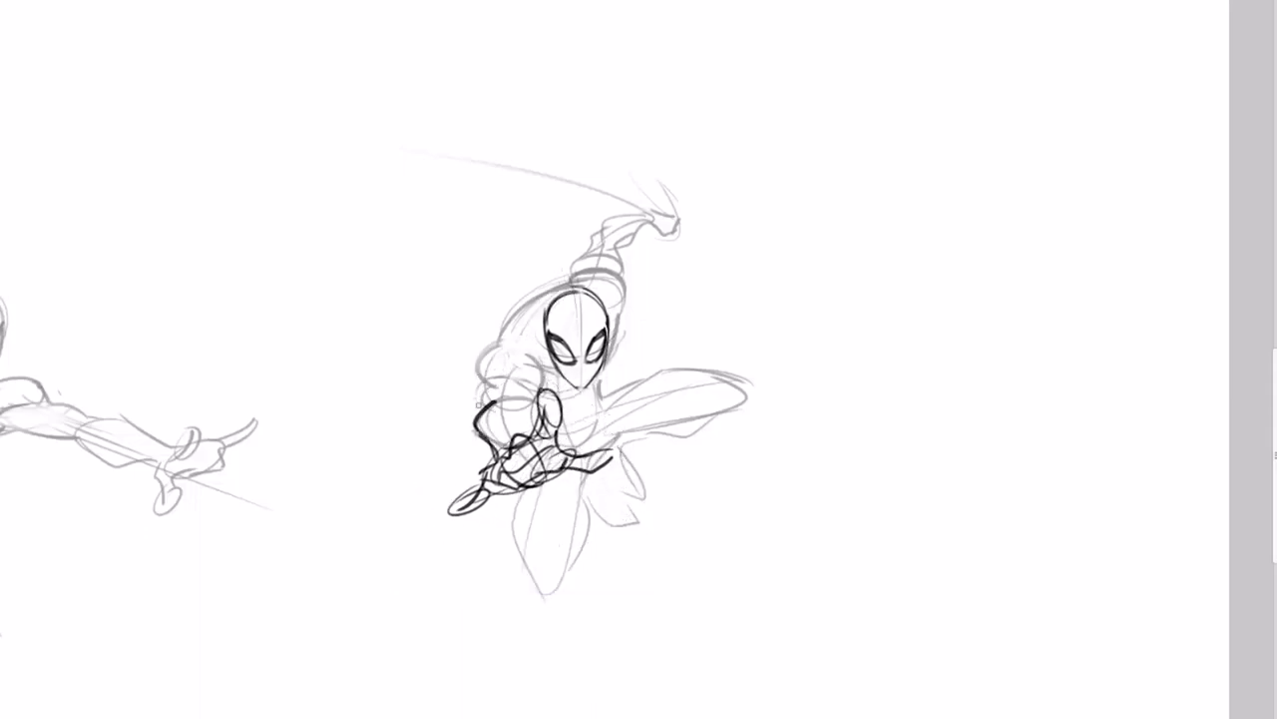
- Darken the fourth figure's near shoulder, upper back, raised upper arm and the torso edge beside the head
{"action": "left_click_drag", "start_coordinate": [499, 341], "coordinate": [477, 398]}
{"action": "left_click_drag", "start_coordinate": [505, 338], "coordinate": [475, 381]}
{"action": "key", "text": "ctrl+z"}
{"action": "left_click_drag", "start_coordinate": [501, 331], "coordinate": [577, 284]}
{"action": "mouse_move", "coordinate": [569, 283]}
{"action": "left_mouse_down"}
{"action": "mouse_move", "coordinate": [621, 273]}
{"action": "mouse_move", "coordinate": [607, 310]}
{"action": "left_mouse_up"}
{"action": "left_click_drag", "start_coordinate": [616, 314], "coordinate": [602, 374]}
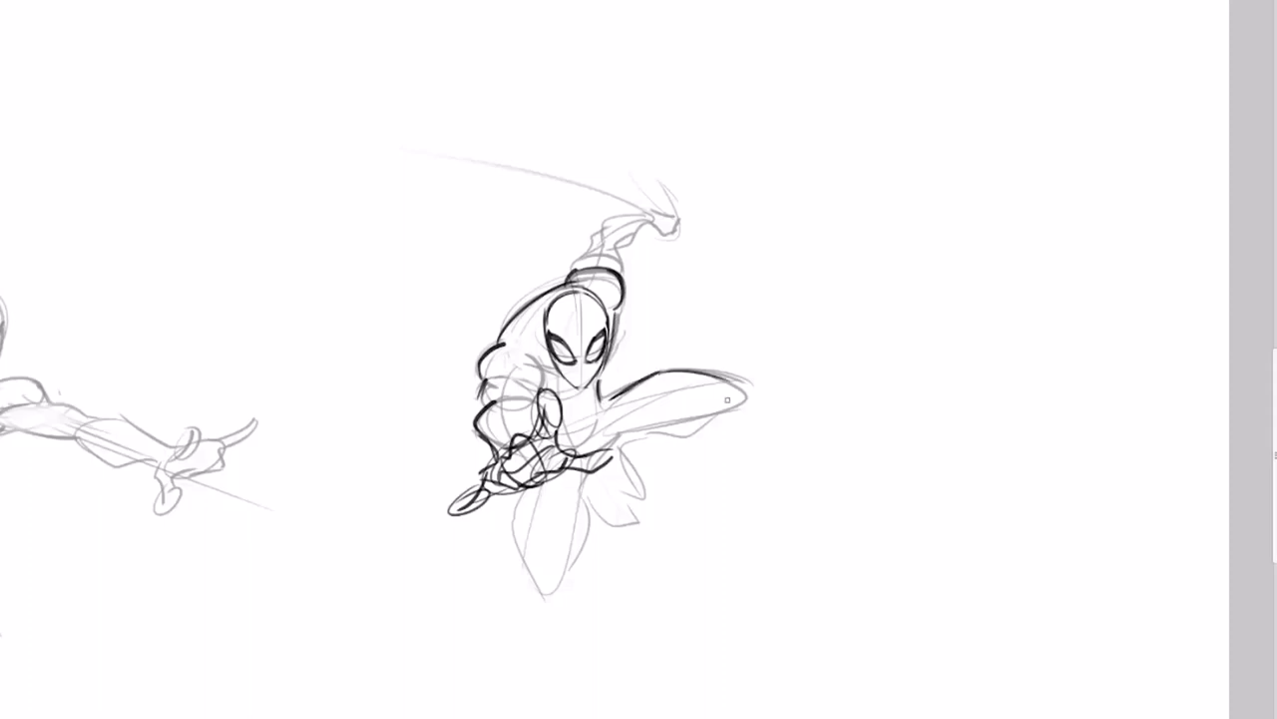
- Darken the outlines of the fourth figure's raised thigh, feet and lower bent leg
{"action": "left_click_drag", "start_coordinate": [739, 383], "coordinate": [611, 439]}
{"action": "mouse_move", "coordinate": [726, 413]}
{"action": "left_mouse_down"}
{"action": "mouse_move", "coordinate": [618, 449]}
{"action": "mouse_move", "coordinate": [648, 503]}
{"action": "mouse_move", "coordinate": [611, 524]}
{"action": "left_mouse_up"}
{"action": "mouse_move", "coordinate": [595, 487]}
{"action": "left_mouse_down"}
{"action": "mouse_move", "coordinate": [569, 564]}
{"action": "mouse_move", "coordinate": [517, 491]}
{"action": "left_mouse_up"}
{"action": "left_click_drag", "start_coordinate": [579, 497], "coordinate": [573, 564]}
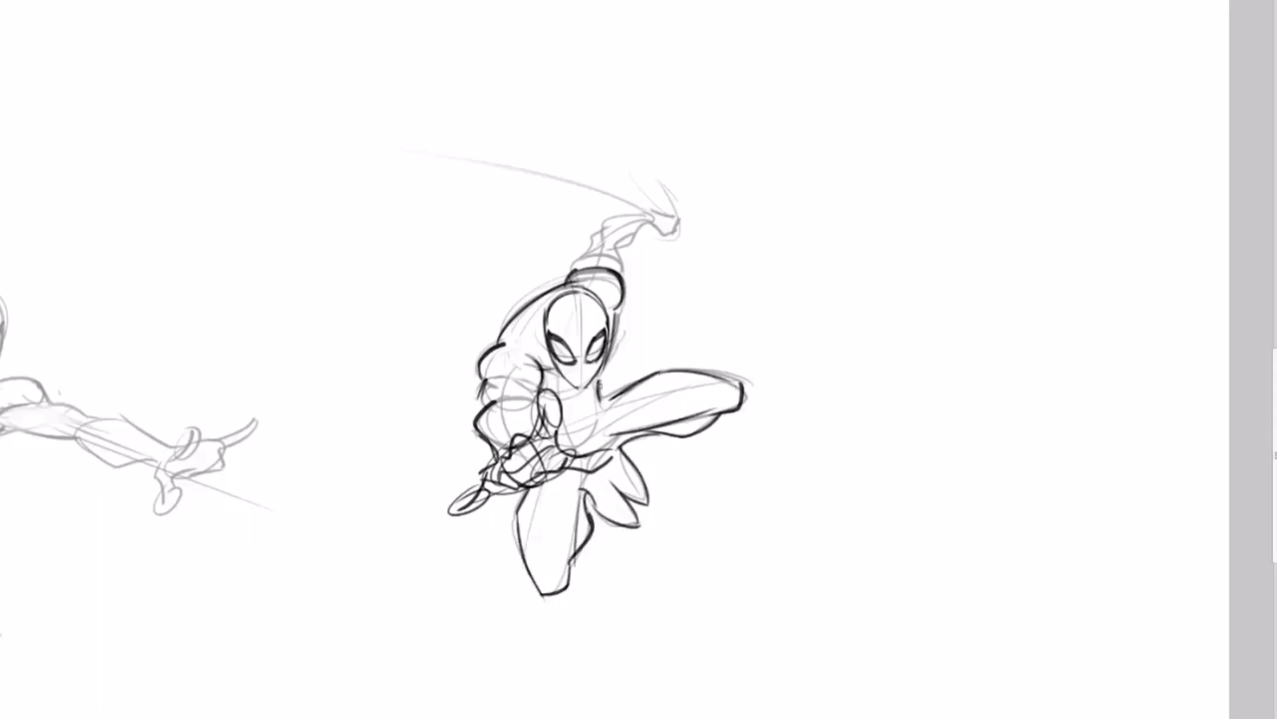
- Darken the fourth figure's raised forearm and fist, and add chest contours below the head
{"action": "left_click_drag", "start_coordinate": [620, 264], "coordinate": [574, 256]}
{"action": "mouse_move", "coordinate": [653, 221]}
{"action": "left_mouse_down"}
{"action": "mouse_move", "coordinate": [630, 245]}
{"action": "mouse_move", "coordinate": [681, 215]}
{"action": "left_mouse_up"}
{"action": "left_click_drag", "start_coordinate": [682, 215], "coordinate": [676, 240]}
{"action": "left_click_drag", "start_coordinate": [653, 234], "coordinate": [676, 240]}
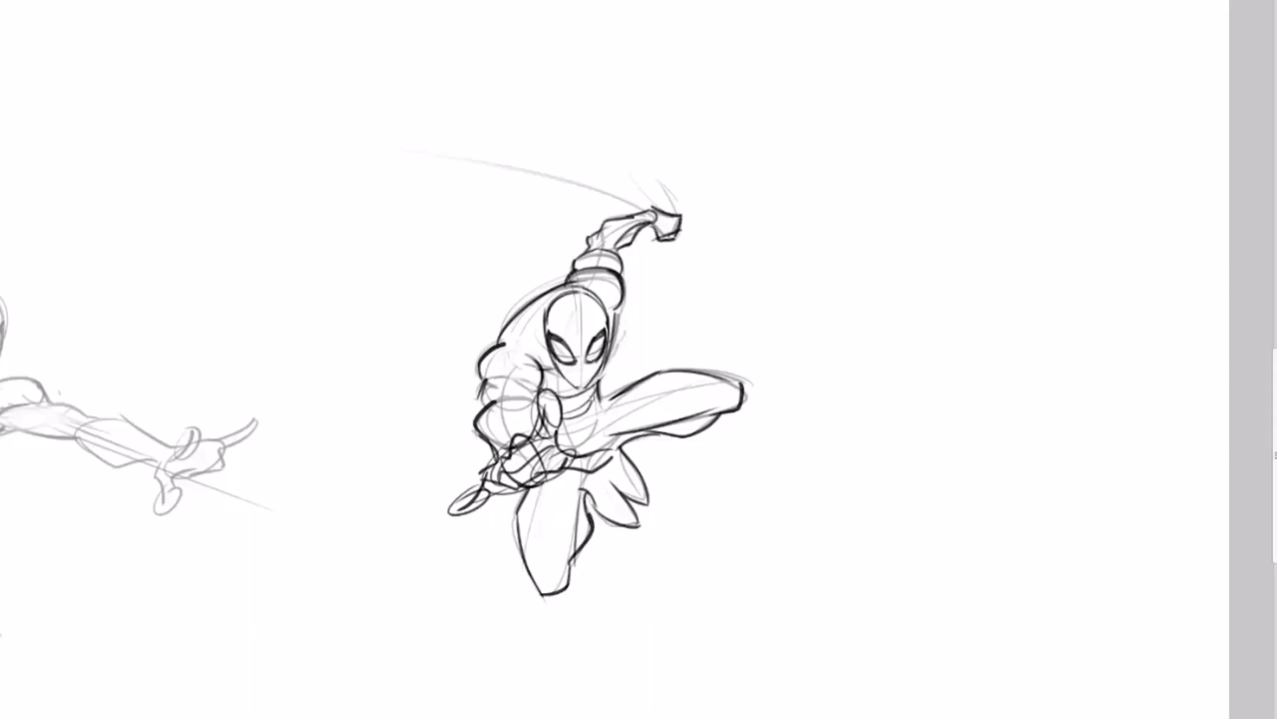
{"action": "left_click_drag", "start_coordinate": [595, 404], "coordinate": [593, 436]}
{"action": "left_click_drag", "start_coordinate": [559, 433], "coordinate": [593, 436]}
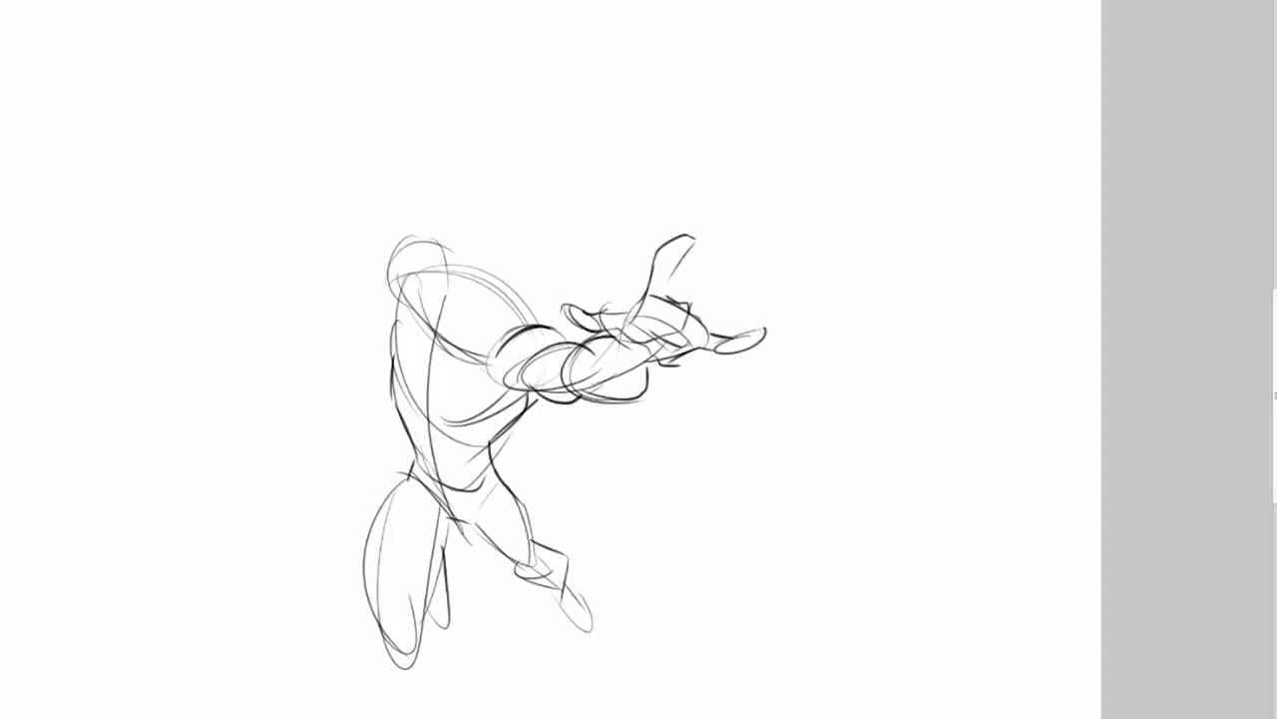
- Sketch the sixth figure's tilted head with centre line and angled eyes, and reinforce its far shoulder
{"action": "mouse_move", "coordinate": [477, 209]}
{"action": "left_mouse_down"}
{"action": "mouse_move", "coordinate": [520, 271]}
{"action": "mouse_move", "coordinate": [515, 302]}
{"action": "left_mouse_up"}
{"action": "key", "text": "ctrl+z"}
{"action": "left_click_drag", "start_coordinate": [491, 206], "coordinate": [513, 302]}
{"action": "mouse_move", "coordinate": [537, 250]}
{"action": "left_mouse_down"}
{"action": "mouse_move", "coordinate": [455, 271]}
{"action": "mouse_move", "coordinate": [516, 324]}
{"action": "mouse_move", "coordinate": [504, 333]}
{"action": "left_mouse_up"}
{"action": "left_click_drag", "start_coordinate": [499, 214], "coordinate": [461, 335]}
{"action": "left_click_drag", "start_coordinate": [461, 236], "coordinate": [451, 301]}
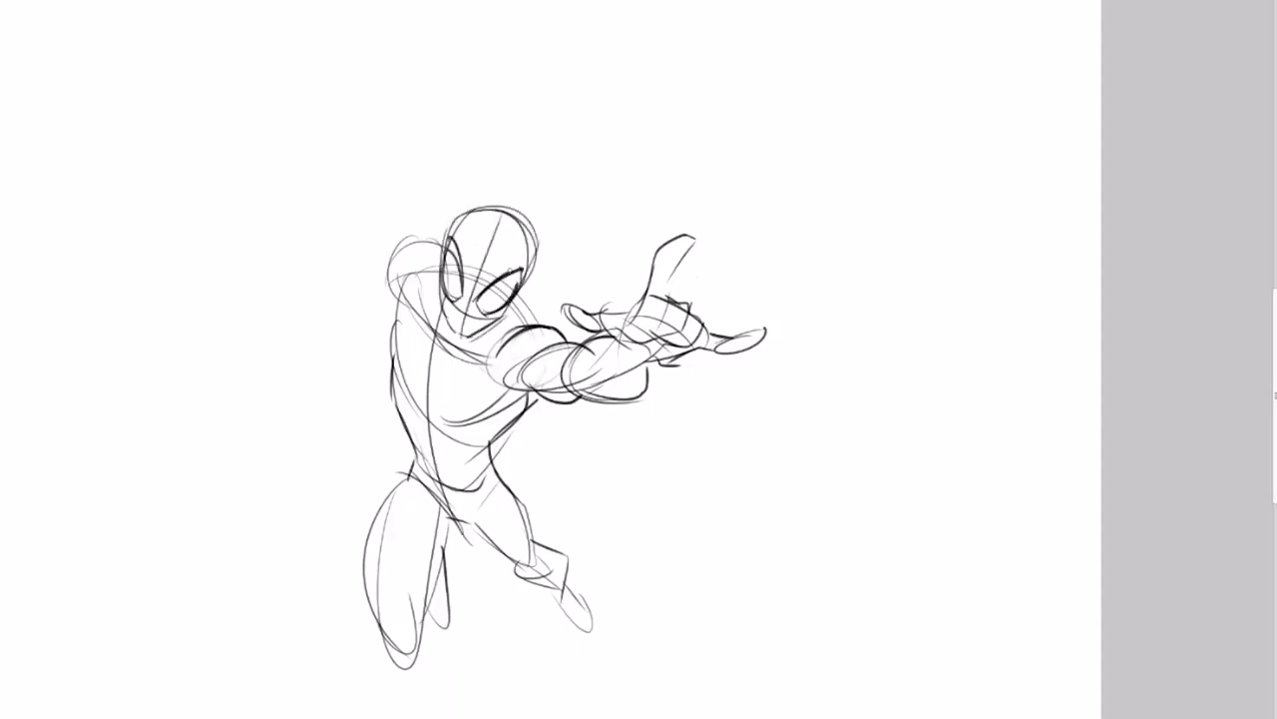
{"action": "left_click_drag", "start_coordinate": [397, 303], "coordinate": [443, 240]}
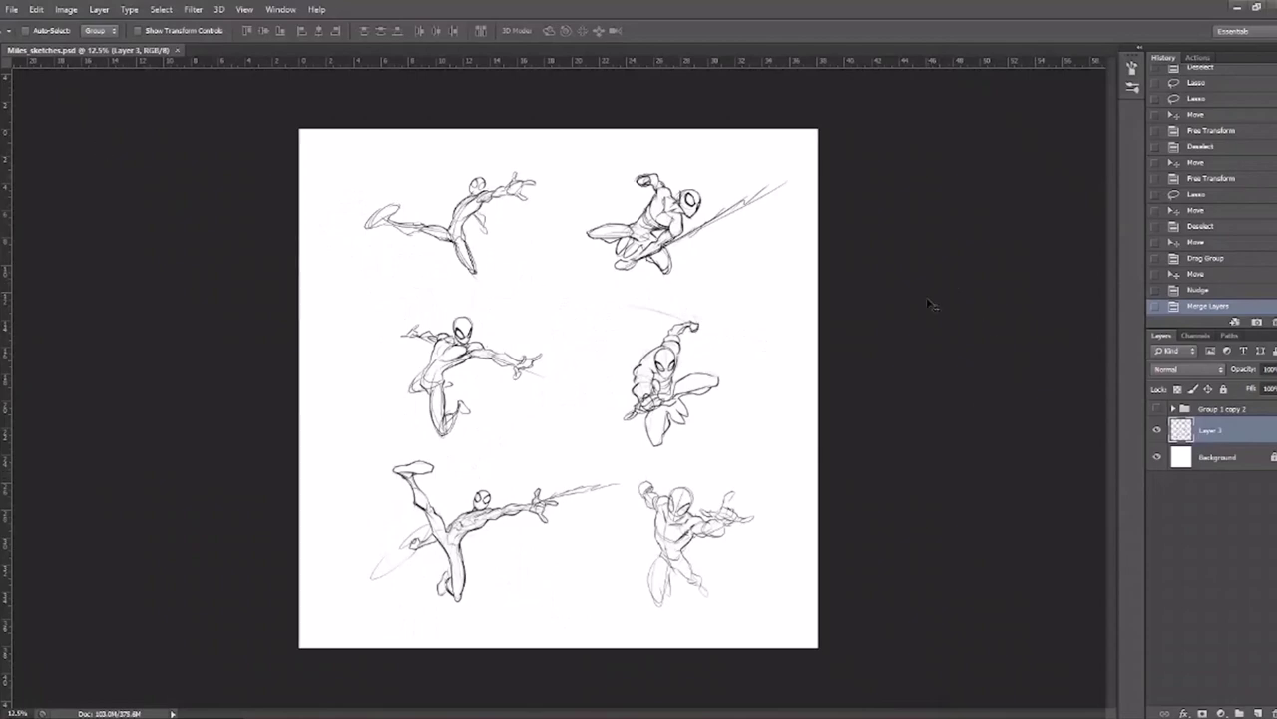
- Switch to Photoshop and zoom in on the upper four poses of the sketch sheet
{"action": "scroll", "coordinate": [721, 303], "scroll_direction": "up", "scroll_amount": 1}
{"action": "left_click_drag", "start_coordinate": [639, 329], "coordinate": [686, 339]}
{"action": "scroll", "coordinate": [718, 370], "scroll_direction": "up", "scroll_amount": 1}
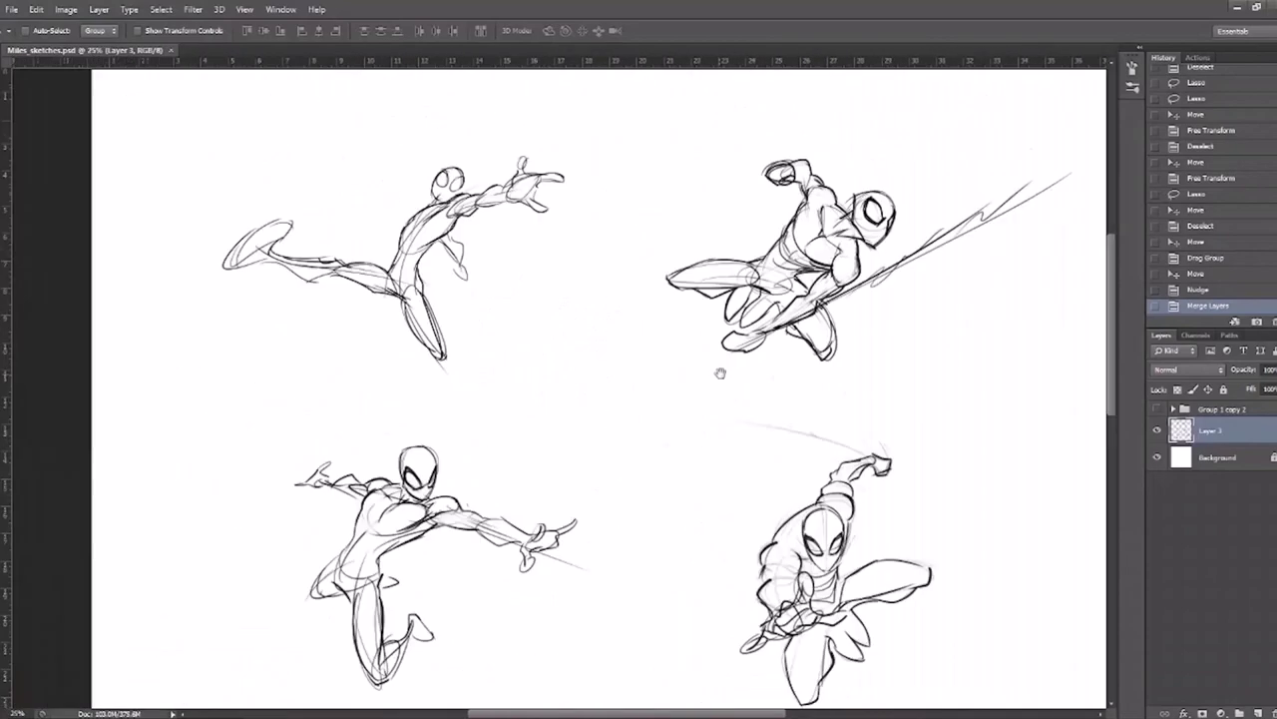
- Lasso the upper-right swinging figure's body and web line, excluding the head, and cut and paste them onto a new layer
{"action": "mouse_move", "coordinate": [715, 689]}
{"action": "left_mouse_down"}
{"action": "mouse_move", "coordinate": [606, 162]}
{"action": "mouse_move", "coordinate": [623, 559]}
{"action": "left_mouse_up"}
{"action": "scroll", "coordinate": [681, 440], "scroll_direction": "up", "scroll_amount": 2}
{"action": "left_click_drag", "start_coordinate": [681, 439], "coordinate": [672, 392]}
{"action": "key", "text": "l"}
{"action": "mouse_move", "coordinate": [336, 279]}
{"action": "left_mouse_down"}
{"action": "mouse_move", "coordinate": [770, 570]}
{"action": "mouse_move", "coordinate": [682, 369]}
{"action": "left_mouse_up"}
{"action": "left_click_drag", "start_coordinate": [639, 297], "coordinate": [337, 275]}
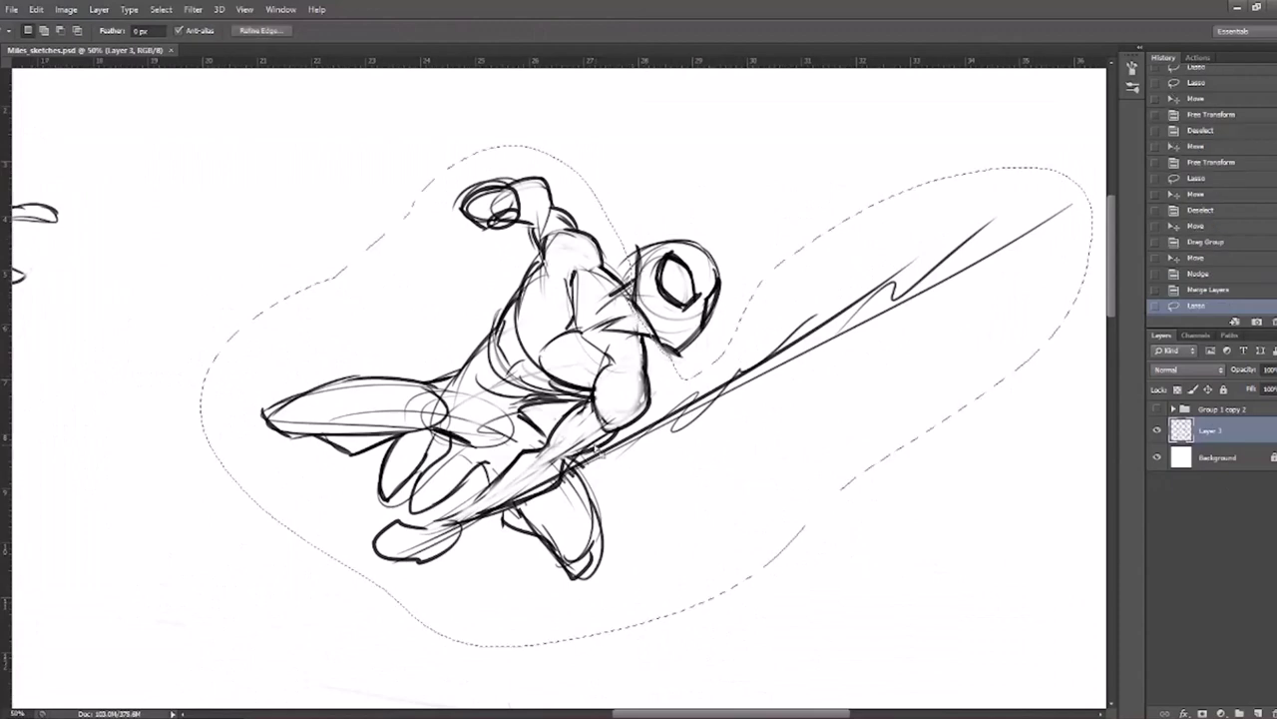
{"action": "key", "text": "ctrl+c"}
{"action": "key", "text": "Delete"}
{"action": "key", "text": "ctrl+v"}
- Reposition the pasted body against the head and enlarge it slightly with Free Transform
{"action": "key", "text": "v"}
{"action": "left_click_drag", "start_coordinate": [404, 380], "coordinate": [422, 372]}
{"action": "key", "text": "ctrl+t"}
{"action": "left_click_drag", "start_coordinate": [258, 585], "coordinate": [236, 595]}
{"action": "left_click_drag", "start_coordinate": [326, 535], "coordinate": [330, 536]}
{"action": "key", "text": "Return"}
- Lasso the swinging figure's legs and reshape them slightly with Warp
{"action": "key", "text": "l"}
{"action": "mouse_move", "coordinate": [332, 322]}
{"action": "left_mouse_down"}
{"action": "mouse_move", "coordinate": [193, 437]}
{"action": "mouse_move", "coordinate": [478, 493]}
{"action": "left_mouse_up"}
{"action": "left_click_drag", "start_coordinate": [533, 427], "coordinate": [385, 376]}
{"action": "mouse_move", "coordinate": [487, 529]}
{"action": "left_mouse_down"}
{"action": "mouse_move", "coordinate": [591, 481]}
{"action": "mouse_move", "coordinate": [547, 519]}
{"action": "left_mouse_up"}
{"action": "left_click_drag", "start_coordinate": [483, 342], "coordinate": [564, 469]}
{"action": "mouse_move", "coordinate": [524, 511]}
{"action": "left_mouse_down"}
{"action": "mouse_move", "coordinate": [468, 454]}
{"action": "mouse_move", "coordinate": [398, 455]}
{"action": "left_mouse_up"}
{"action": "key", "text": "ctrl+t"}
{"action": "right_click", "coordinate": [468, 434]}
{"action": "left_click", "coordinate": [499, 544]}
{"action": "left_click_drag", "start_coordinate": [410, 358], "coordinate": [402, 355]}
{"action": "left_click_drag", "start_coordinate": [591, 602], "coordinate": [586, 592]}
{"action": "key", "text": "Return"}
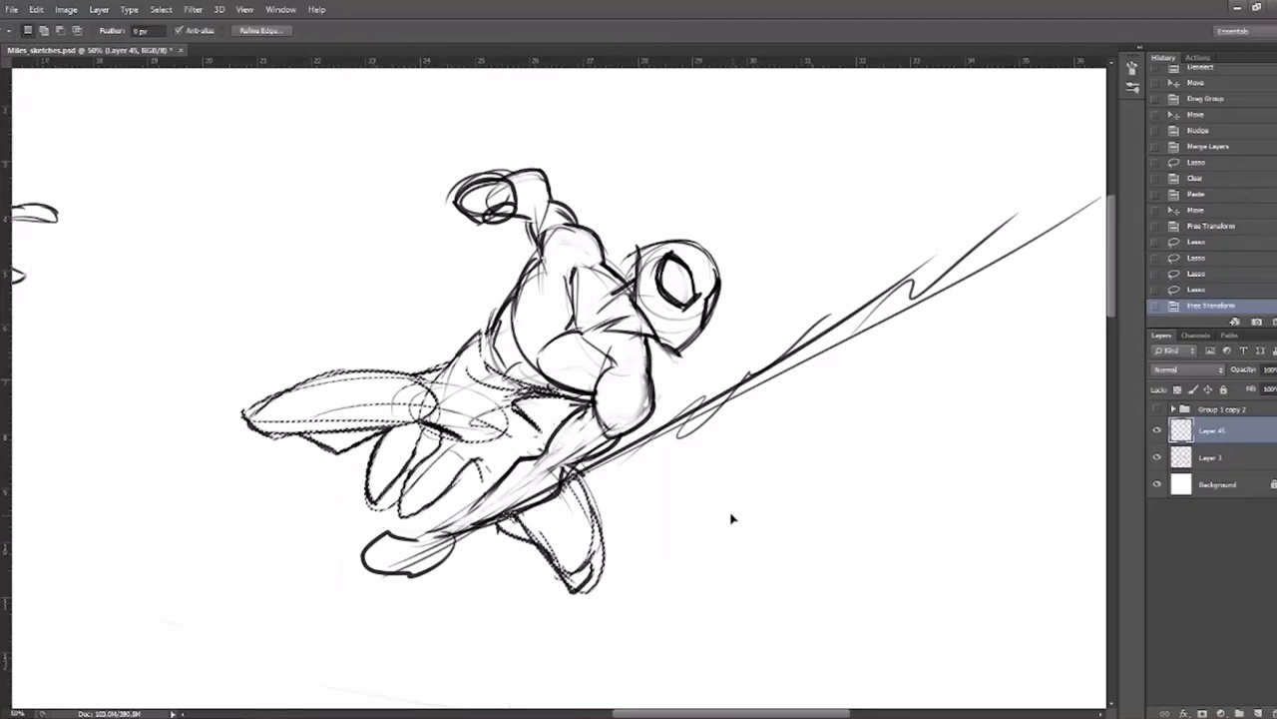
{"action": "key", "text": "ctrl+d"}
- Select the swinging figure with a rectangular marquee and open it in the Liquify filter
{"action": "left_click_drag", "start_coordinate": [535, 439], "coordinate": [335, 551]}
{"action": "key", "text": "ctrl+d"}
{"action": "key", "text": "m"}
{"action": "left_click_drag", "start_coordinate": [176, 86], "coordinate": [924, 667]}
{"action": "left_click", "coordinate": [193, 9]}
{"action": "left_click", "coordinate": [214, 106]}
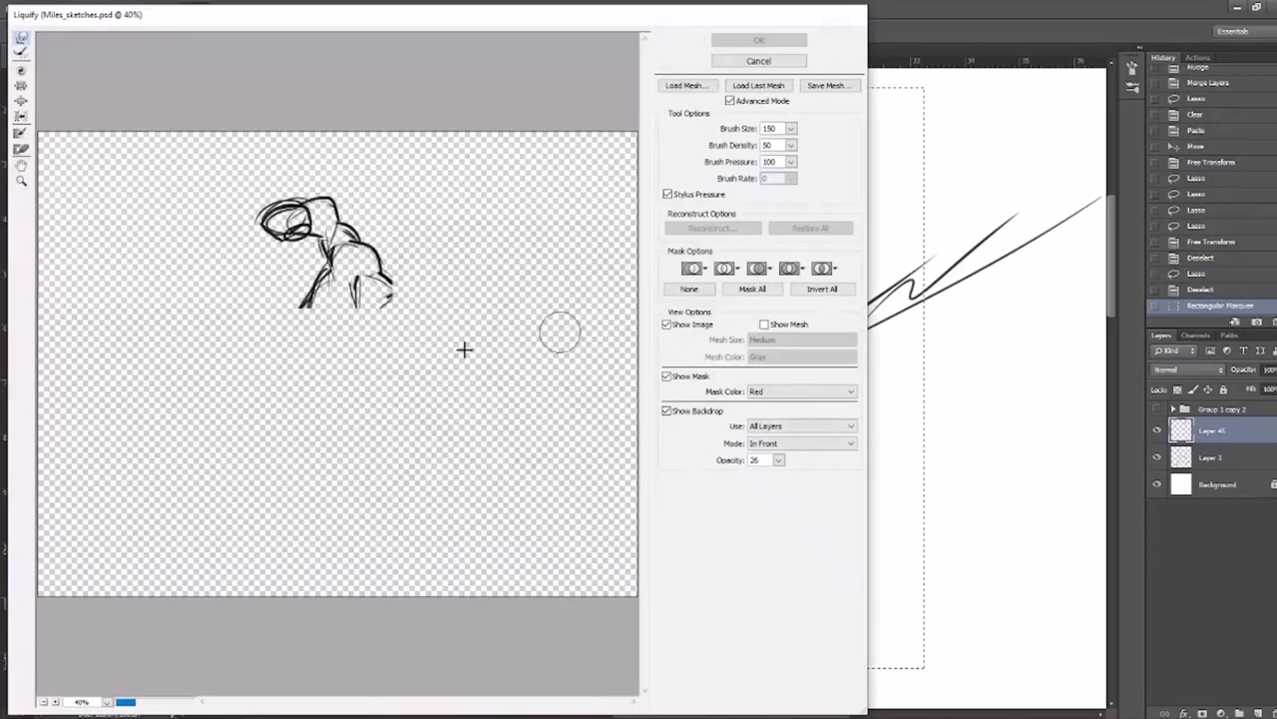
- Push the swinging figure's raised arm and fist into shape with Liquify's warp brush
{"action": "key", "text": "bracketright"}
{"action": "key", "text": "bracketright"}
{"action": "key", "text": "bracketright"}
{"action": "mouse_move", "coordinate": [343, 234]}
{"action": "left_mouse_down"}
{"action": "mouse_move", "coordinate": [346, 222]}
{"action": "mouse_move", "coordinate": [293, 232]}
{"action": "mouse_move", "coordinate": [293, 203]}
{"action": "left_mouse_up"}
{"action": "key", "text": "bracketleft"}
{"action": "key", "text": "bracketleft"}
{"action": "key", "text": "bracketleft"}
{"action": "key", "text": "bracketleft"}
{"action": "key", "text": "bracketleft"}
{"action": "key", "text": "bracketleft"}
{"action": "key", "text": "bracketleft"}
{"action": "key", "text": "bracketleft"}
{"action": "key", "text": "ctrl+z"}
{"action": "key", "text": "ctrl+z"}
- Try reshaping the bent arm and waist in Liquify, starting with brush size 500
{"action": "key", "text": "bracketright"}
{"action": "key", "text": "bracketright"}
{"action": "key", "text": "bracketright"}
{"action": "left_click_drag", "start_coordinate": [410, 366], "coordinate": [420, 372]}
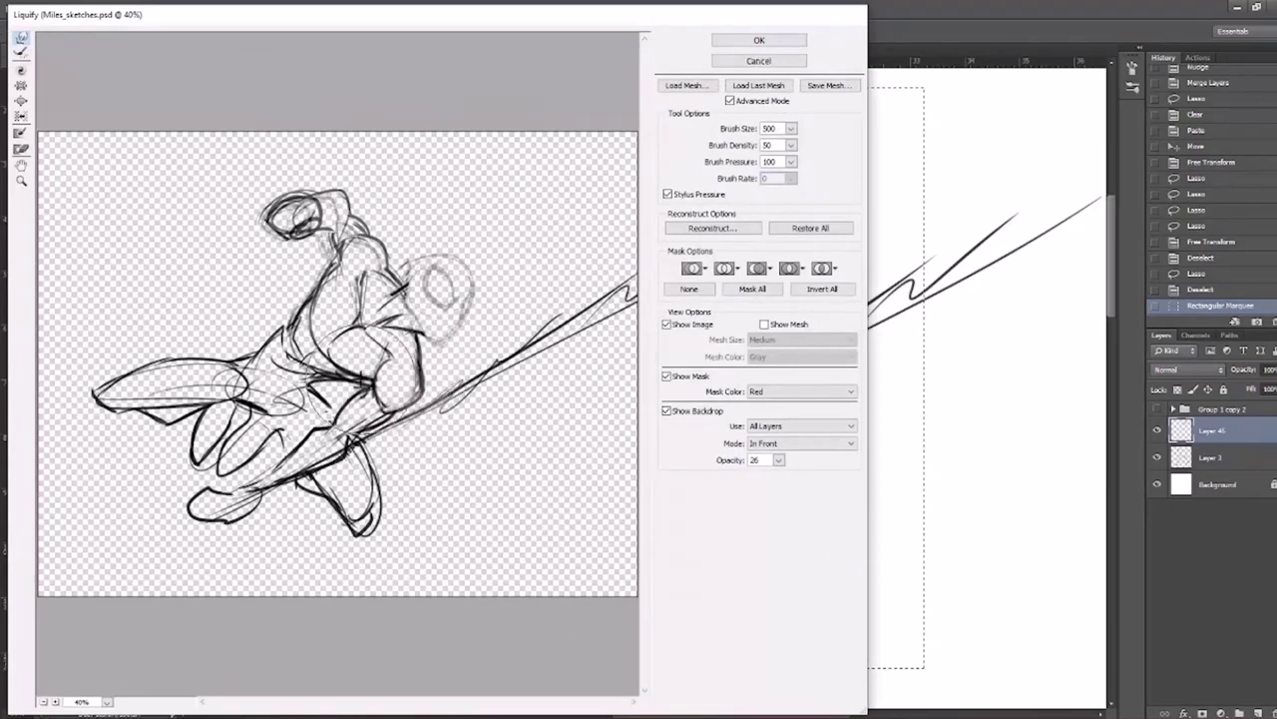
{"action": "key", "text": "ctrl+z"}
{"action": "key", "text": "bracketleft"}
{"action": "key", "text": "bracketleft"}
{"action": "key", "text": "bracketleft"}
{"action": "mouse_move", "coordinate": [343, 357]}
{"action": "left_mouse_down"}
{"action": "mouse_move", "coordinate": [322, 383]}
{"action": "mouse_move", "coordinate": [307, 378]}
{"action": "left_mouse_up"}
{"action": "key", "text": "ctrl+z"}
- Reshape the lowered hand and bent elbow in Liquify with brush size 300, apply the filter and clear the selection
{"action": "key", "text": "bracketright"}
{"action": "key", "text": "bracketright"}
{"action": "key", "text": "bracketright"}
{"action": "left_click_drag", "start_coordinate": [307, 457], "coordinate": [275, 467]}
{"action": "mouse_move", "coordinate": [208, 523]}
{"action": "left_mouse_down"}
{"action": "mouse_move", "coordinate": [202, 513]}
{"action": "mouse_move", "coordinate": [231, 506]}
{"action": "mouse_move", "coordinate": [202, 489]}
{"action": "left_mouse_up"}
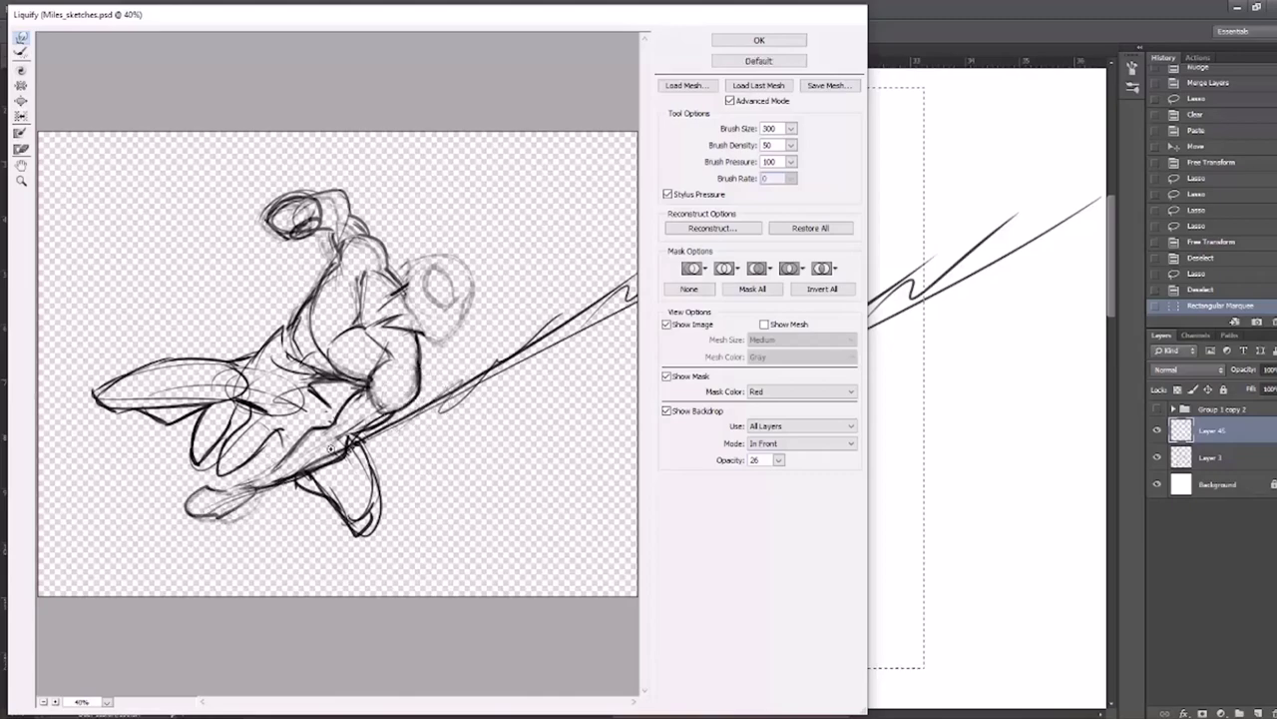
{"action": "left_click_drag", "start_coordinate": [425, 392], "coordinate": [411, 397]}
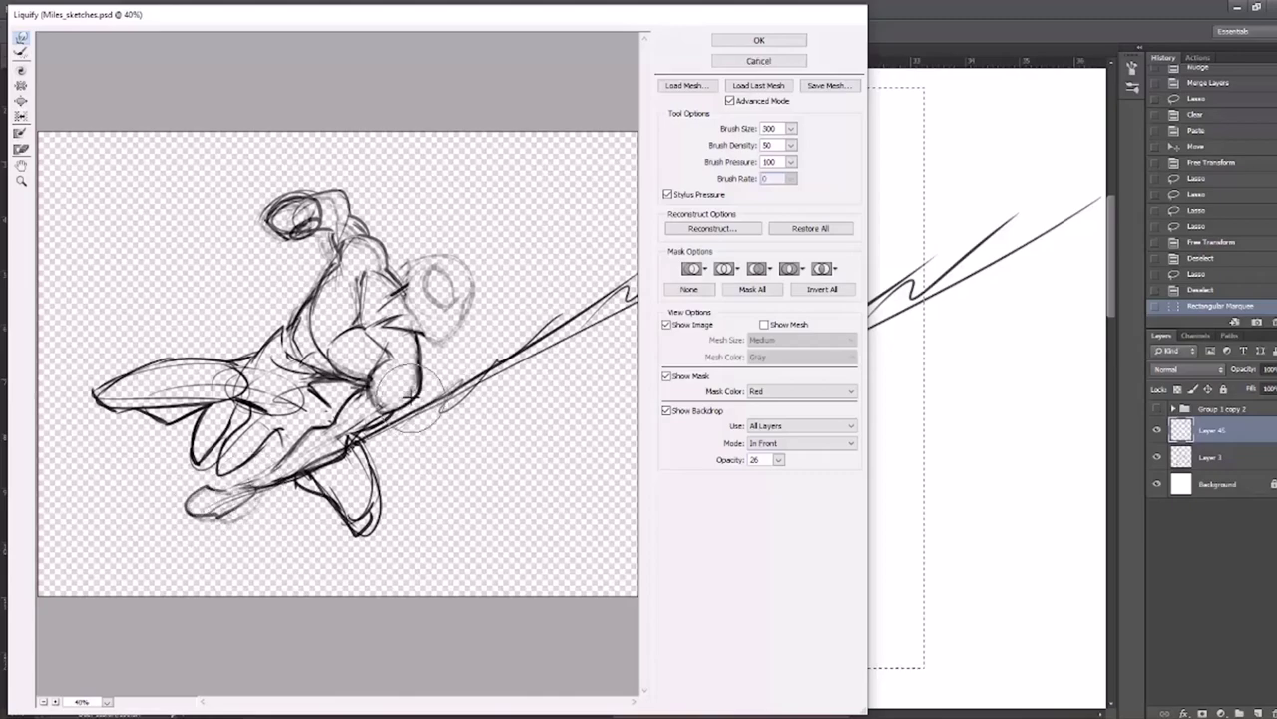
{"action": "left_click", "coordinate": [758, 40]}
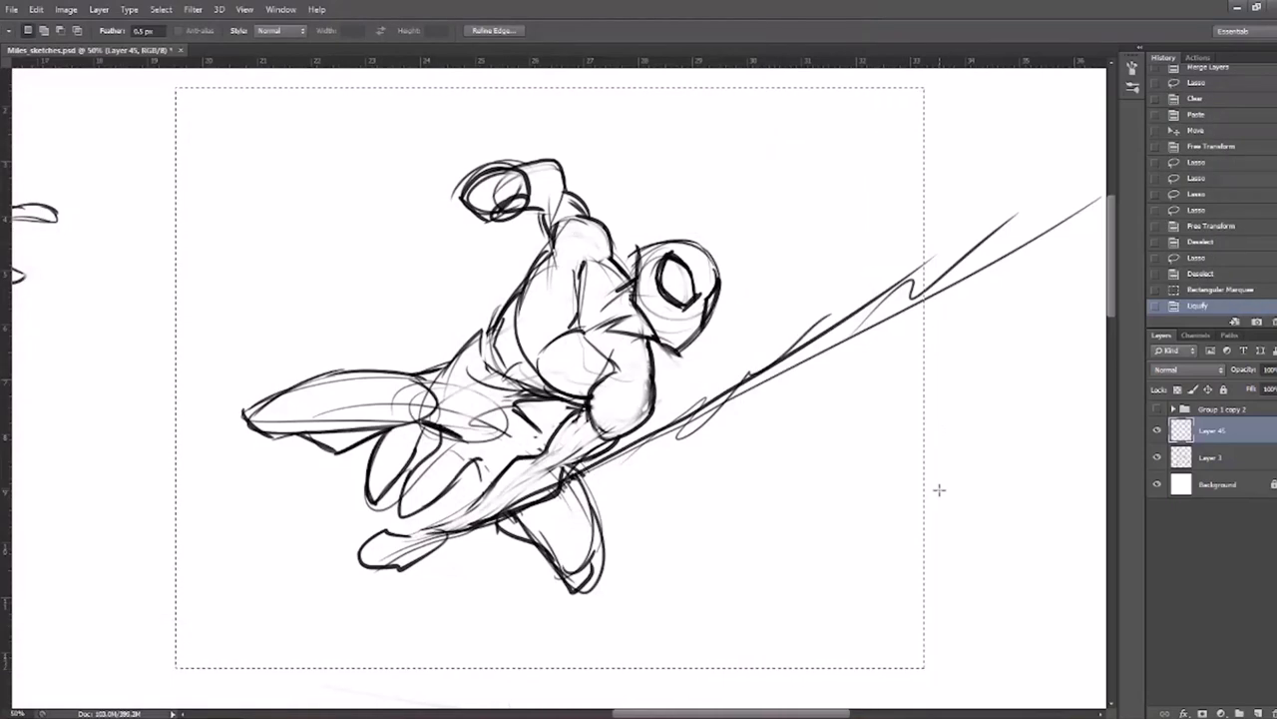
{"action": "key", "text": "ctrl+d"}
- Lasso the underside of the extended leg and warp its shin slightly downward
{"action": "key", "text": "l"}
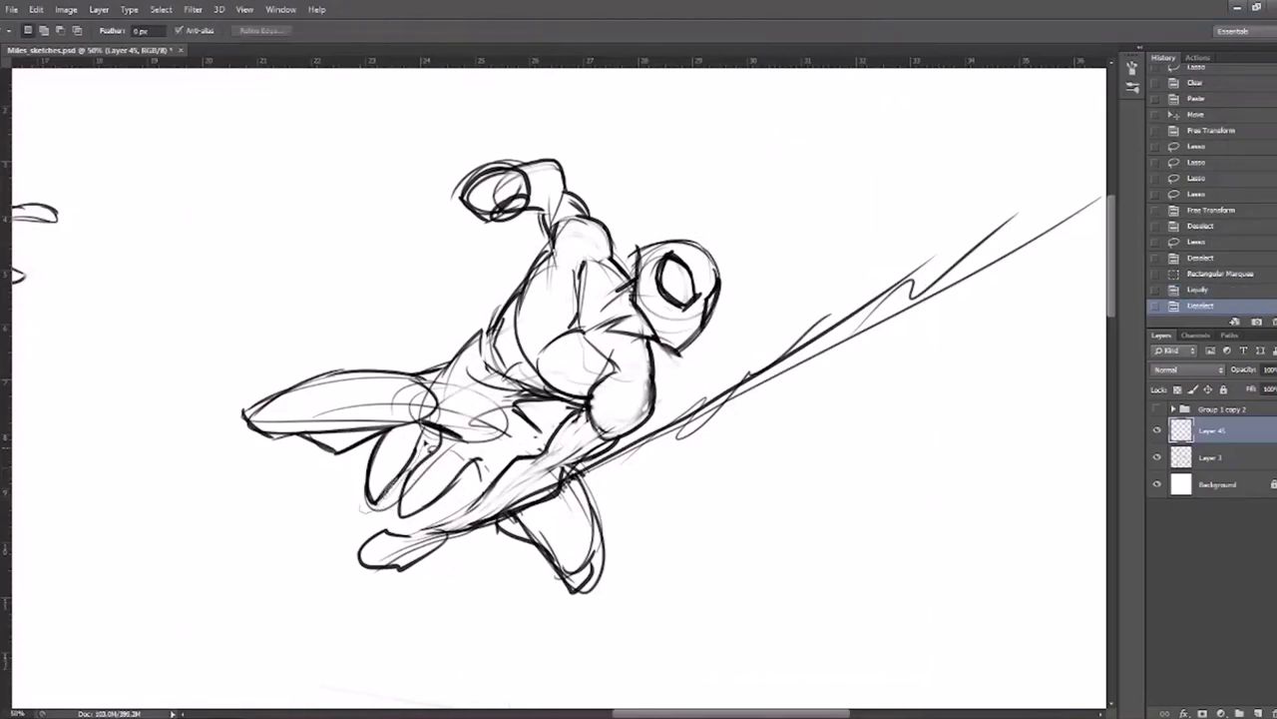
{"action": "mouse_move", "coordinate": [423, 423]}
{"action": "left_mouse_down"}
{"action": "mouse_move", "coordinate": [284, 421]}
{"action": "mouse_move", "coordinate": [417, 439]}
{"action": "left_mouse_up"}
{"action": "key", "text": "ctrl+t"}
{"action": "right_click", "coordinate": [363, 446]}
{"action": "left_click", "coordinate": [379, 552]}
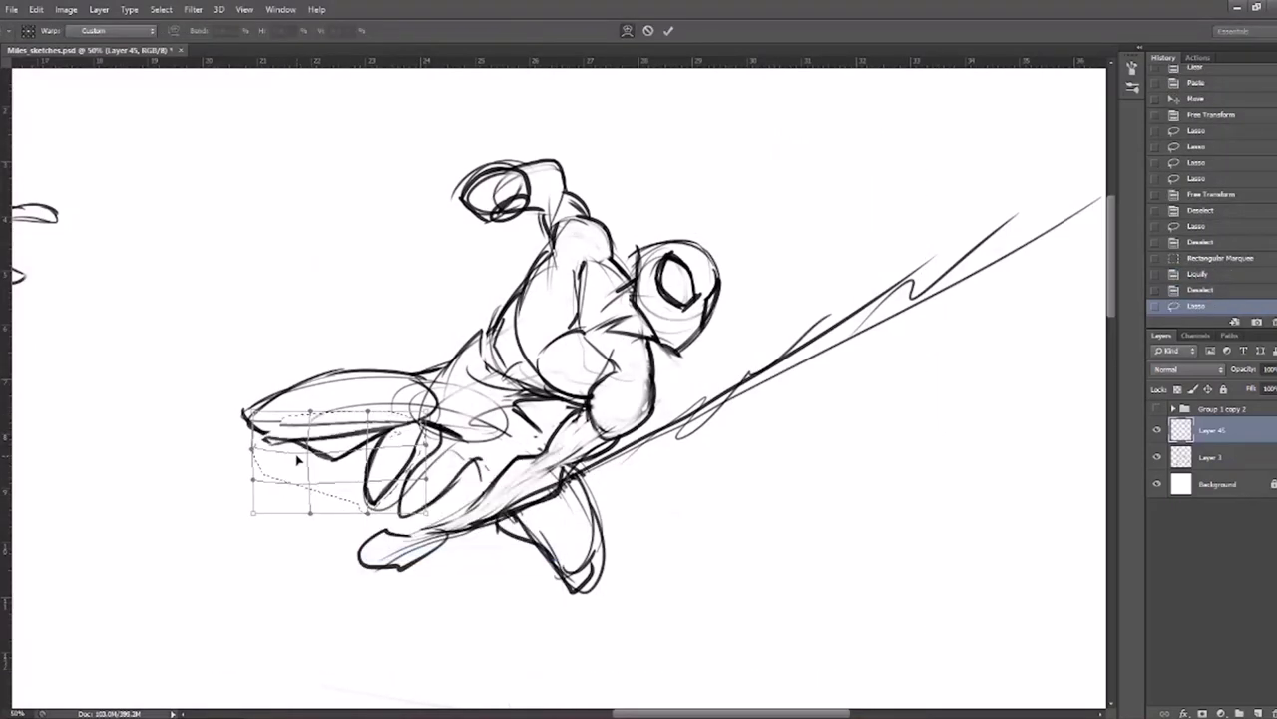
{"action": "left_click_drag", "start_coordinate": [296, 459], "coordinate": [290, 466]}
{"action": "key", "text": "Return"}
{"action": "key", "text": "ctrl+d"}
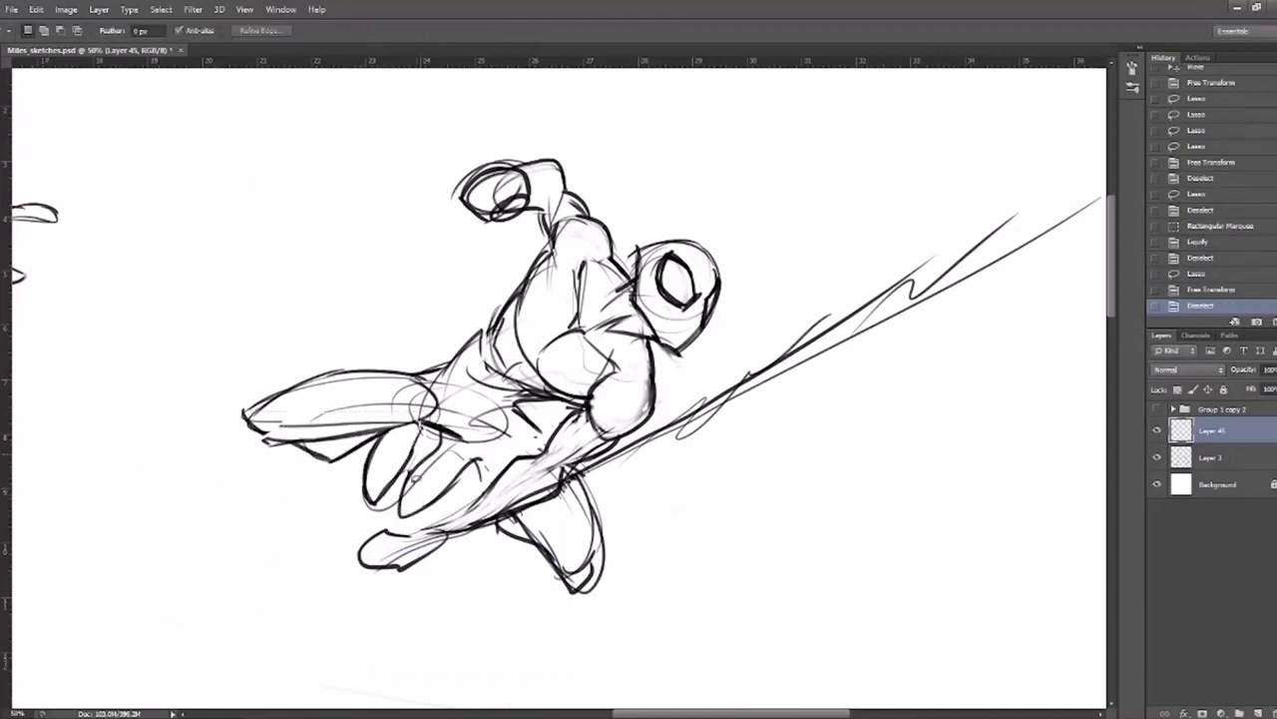
- Lasso the foot nearest the forearm and adjust its position and size with Free Transform
{"action": "left_click_drag", "start_coordinate": [481, 462], "coordinate": [426, 429]}
{"action": "key", "text": "ctrl+t"}
{"action": "left_click_drag", "start_coordinate": [388, 519], "coordinate": [394, 512]}
{"action": "left_click_drag", "start_coordinate": [420, 501], "coordinate": [422, 497]}
{"action": "key", "text": "Return"}
{"action": "key", "text": "ctrl+d"}
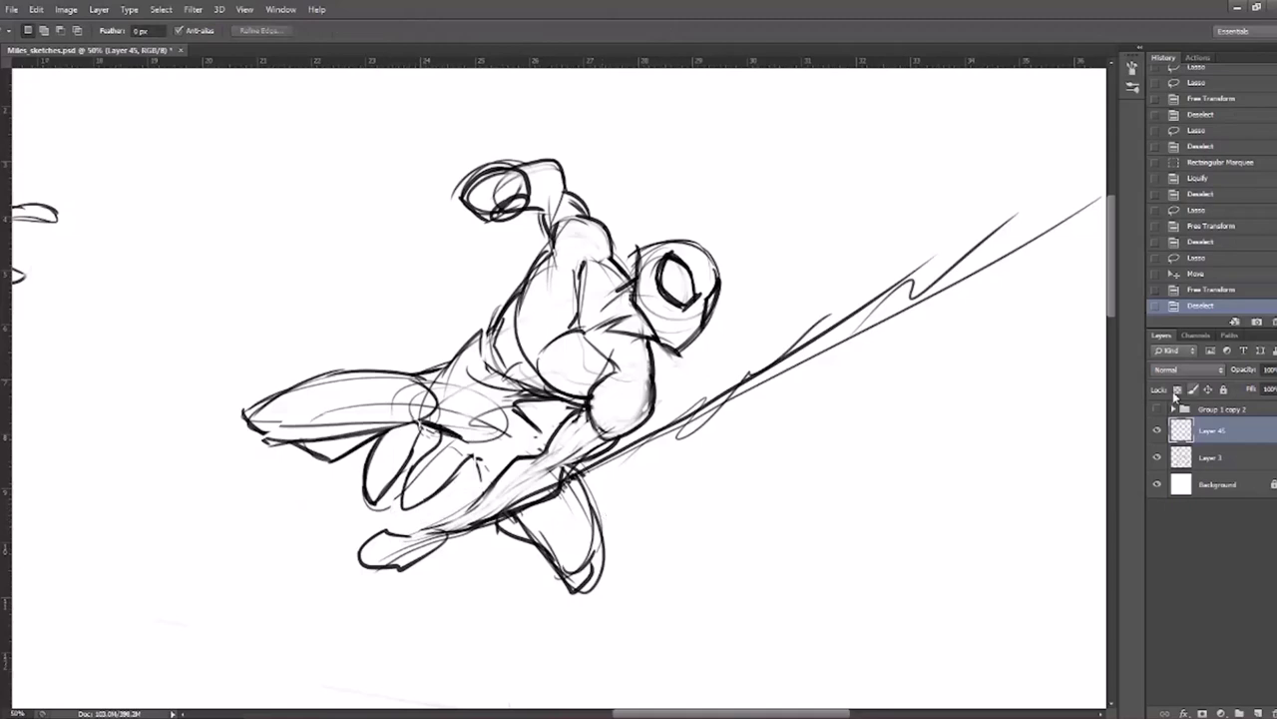
- Merge the adjusted figure's layer with Layer 3
{"action": "left_click", "coordinate": [1276, 369]}
{"action": "left_click", "coordinate": [1217, 457]}
{"action": "left_click", "coordinate": [1218, 457], "text": "shift"}
{"action": "key", "text": "ctrl+e"}
- Lower the merged sketch layer's opacity to 34% and add a new empty layer above it
{"action": "left_click", "coordinate": [1275, 370]}
{"action": "left_click", "coordinate": [1259, 389]}
{"action": "left_click_drag", "start_coordinate": [1260, 389], "coordinate": [1247, 390]}
{"action": "left_click", "coordinate": [1259, 712]}
{"action": "key", "text": "b"}
{"action": "left_click", "coordinate": [37, 31]}
{"action": "key", "text": "Escape"}
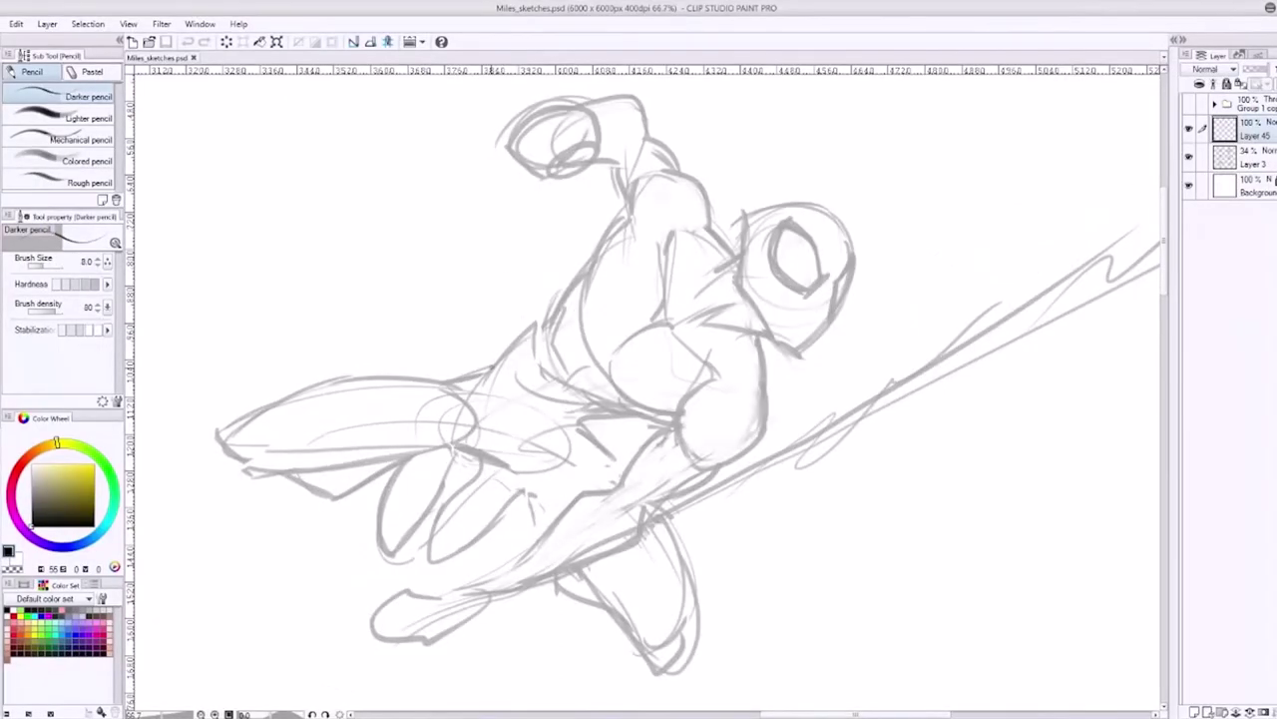
- Switch to Clip Studio Paint and ink the back contour and lower chest curve with the Darker pencil at size 10
{"action": "left_click_drag", "start_coordinate": [487, 376], "coordinate": [598, 237]}
{"action": "key", "text": "ctrl+z"}
{"action": "left_click_drag", "start_coordinate": [543, 314], "coordinate": [621, 207]}
{"action": "key", "text": "]"}
{"action": "key", "text": "ctrl+z"}
{"action": "mouse_move", "coordinate": [586, 290]}
{"action": "left_mouse_down"}
{"action": "mouse_move", "coordinate": [632, 207]}
{"action": "mouse_move", "coordinate": [605, 243]}
{"action": "left_mouse_up"}
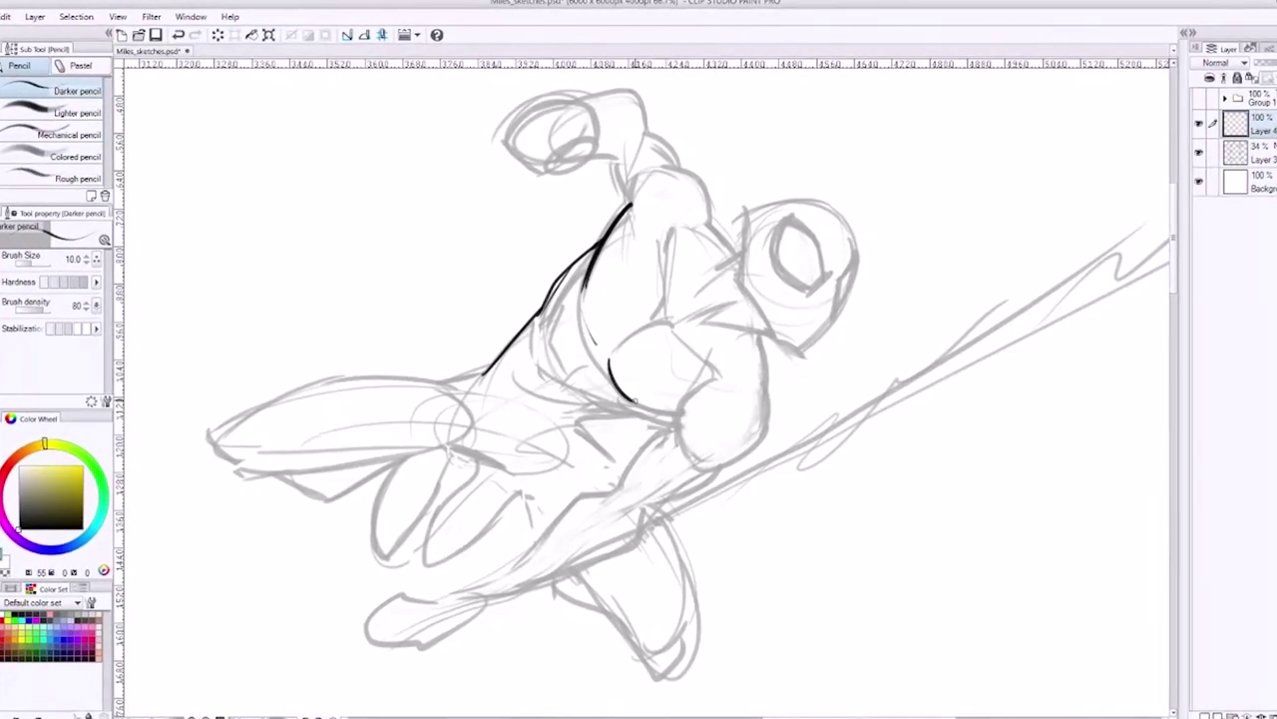
{"action": "mouse_move", "coordinate": [609, 361]}
{"action": "left_mouse_down"}
{"action": "mouse_move", "coordinate": [633, 400]}
{"action": "mouse_move", "coordinate": [681, 413]}
{"action": "mouse_move", "coordinate": [676, 444]}
{"action": "left_mouse_up"}
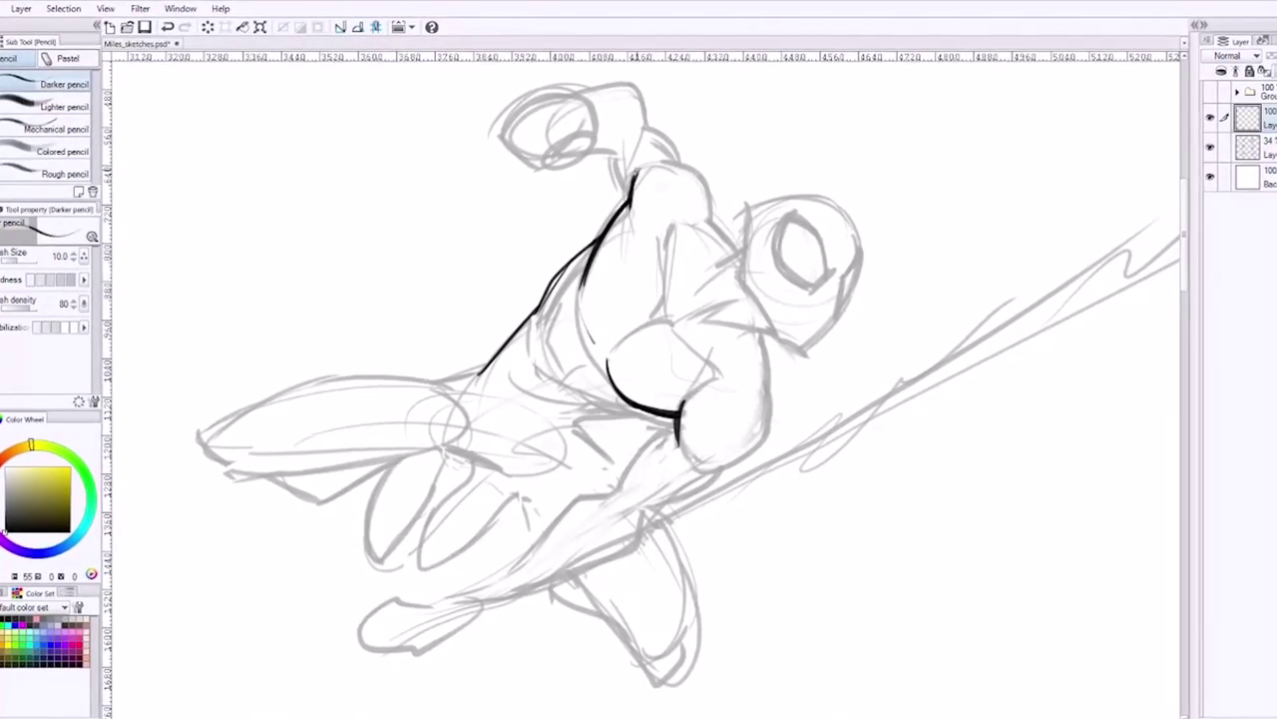
- Ink the raised arm's shoulder, the neck lines and the head outline over the faded sketch
{"action": "key", "text": "ctrl+z"}
{"action": "left_click_drag", "start_coordinate": [637, 167], "coordinate": [708, 177]}
{"action": "left_click", "coordinate": [1251, 146]}
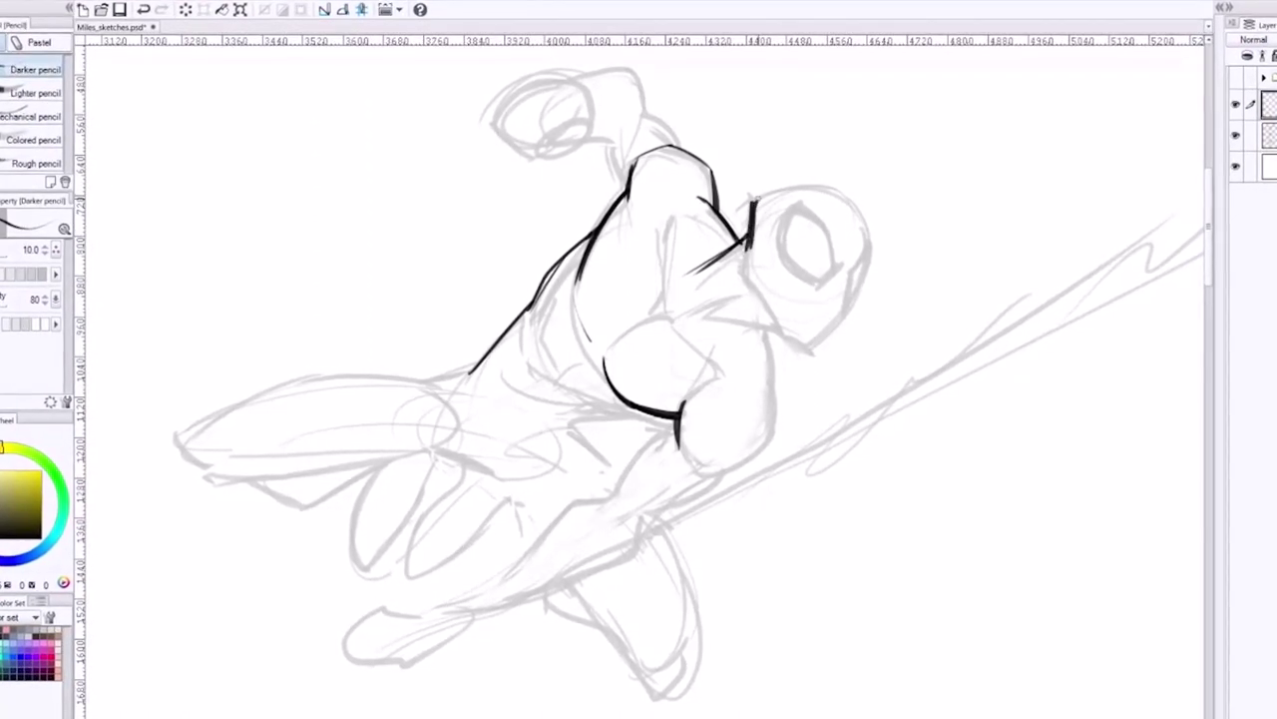
{"action": "left_click_drag", "start_coordinate": [781, 186], "coordinate": [838, 186]}
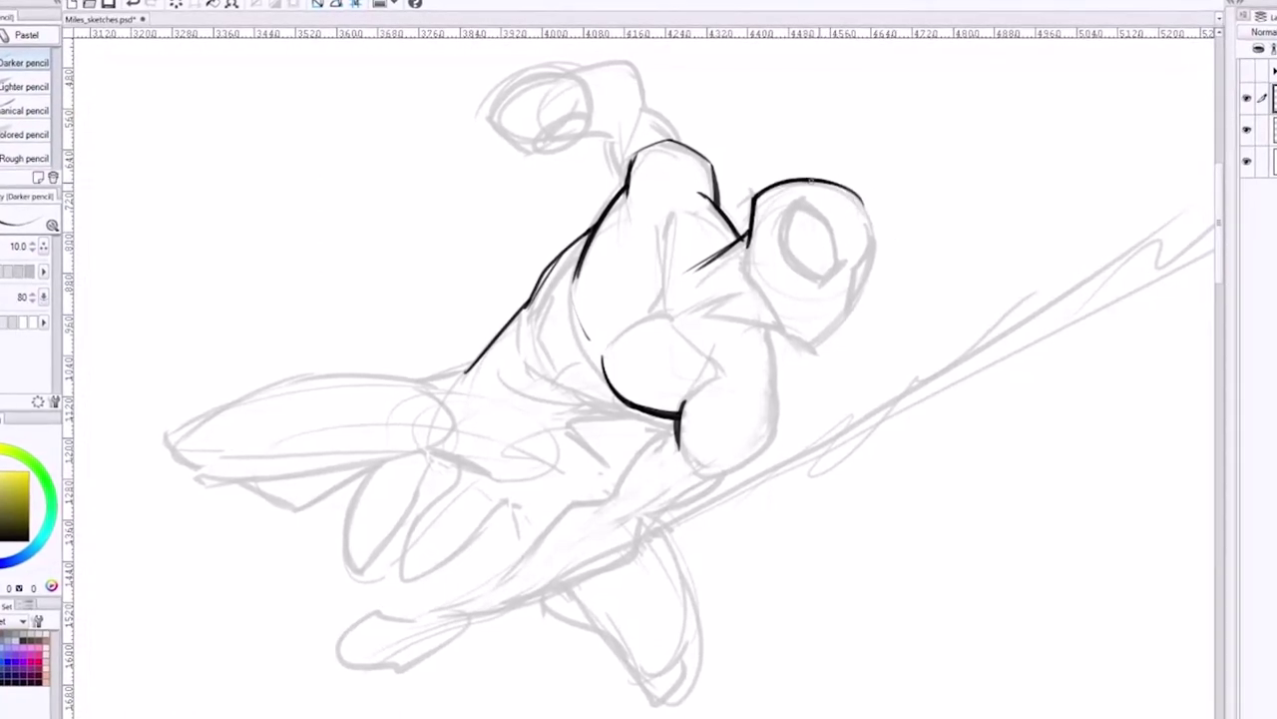
{"action": "mouse_move", "coordinate": [861, 288]}
{"action": "left_mouse_down"}
{"action": "mouse_move", "coordinate": [855, 314]}
{"action": "mouse_move", "coordinate": [820, 341]}
{"action": "left_mouse_up"}
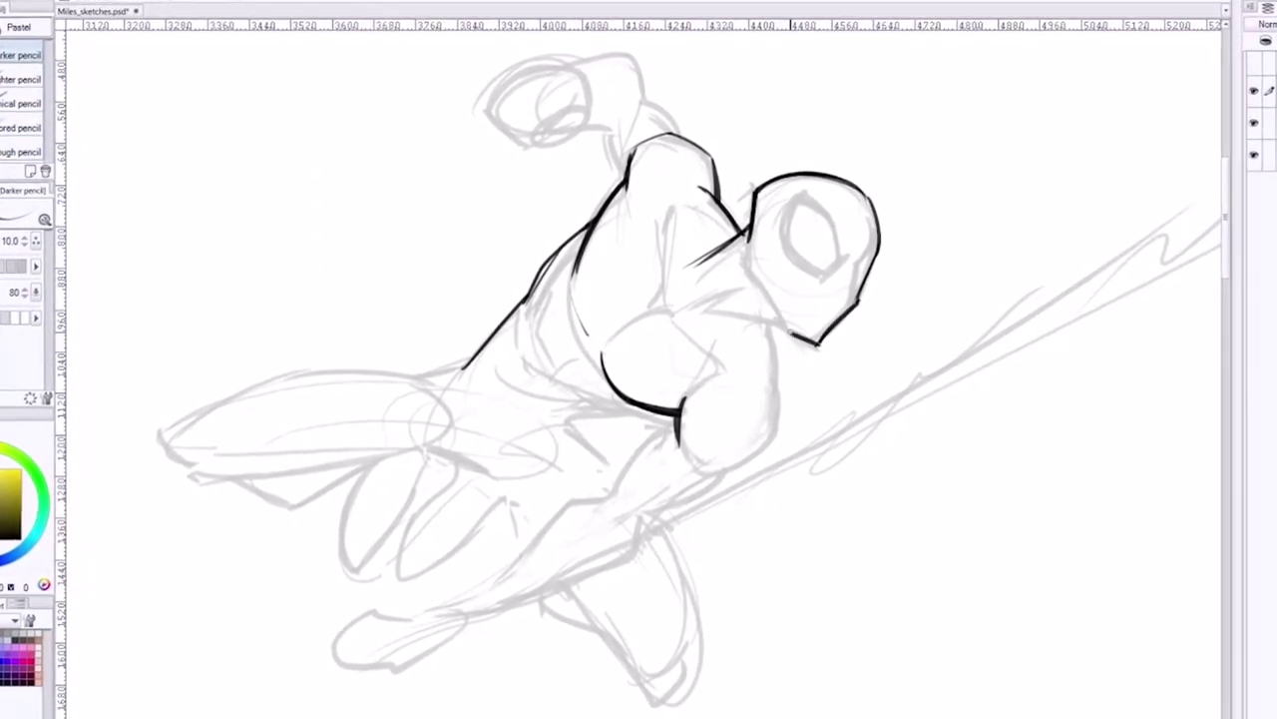
{"action": "left_click_drag", "start_coordinate": [791, 332], "coordinate": [752, 234]}
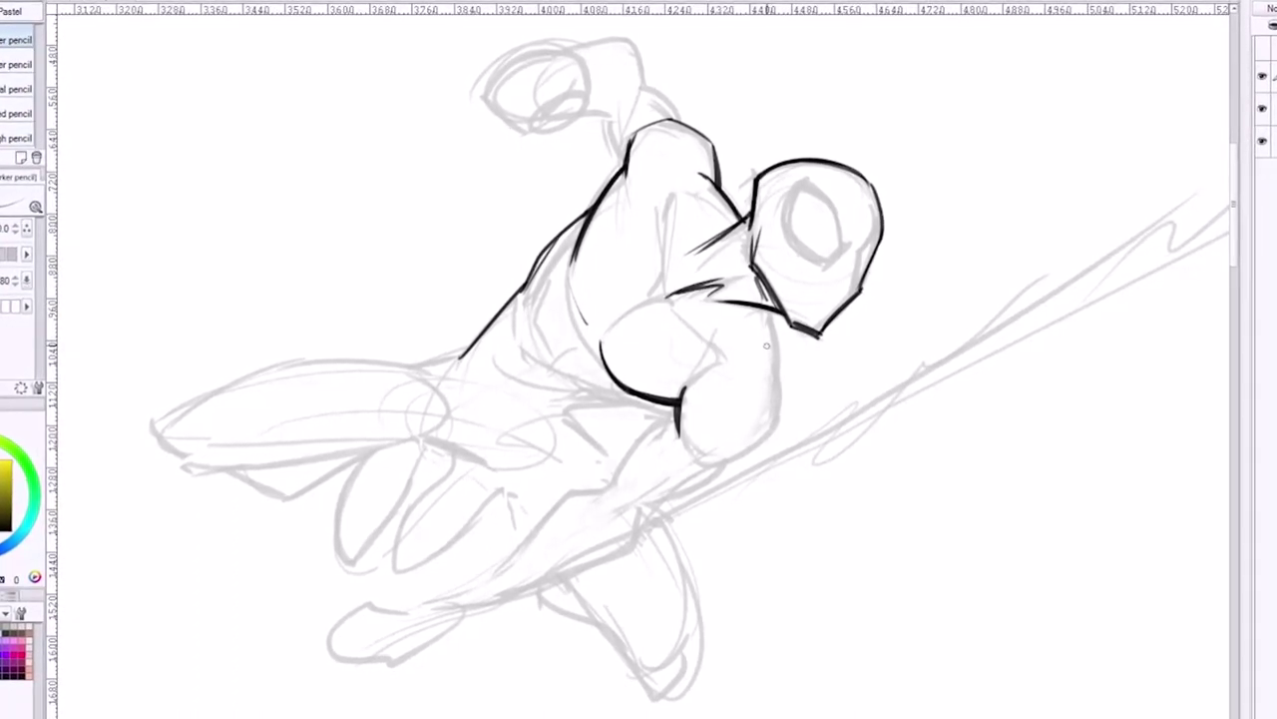
- Ink the bent arm's outer edge, the chest and rib lines, and the outline of the raised arm
{"action": "mouse_move", "coordinate": [776, 366]}
{"action": "left_mouse_down"}
{"action": "mouse_move", "coordinate": [772, 429]}
{"action": "mouse_move", "coordinate": [716, 461]}
{"action": "left_mouse_up"}
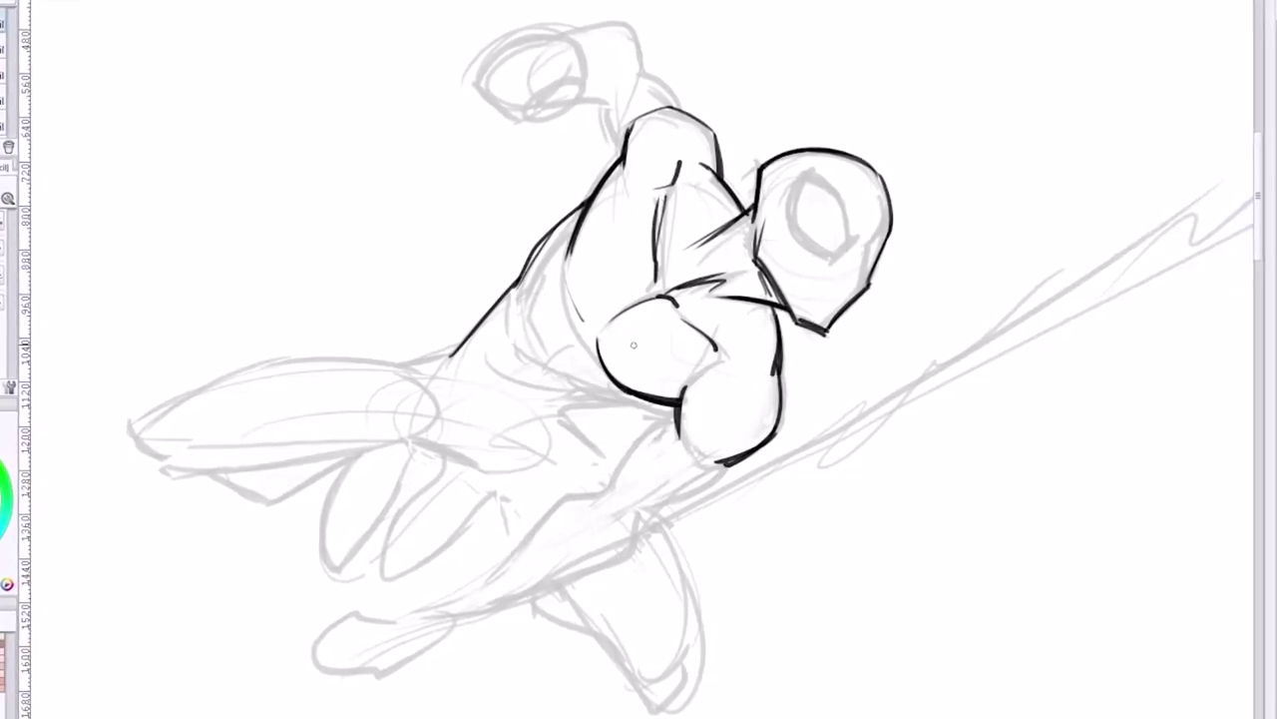
{"action": "mouse_move", "coordinate": [668, 415]}
{"action": "left_mouse_down"}
{"action": "mouse_move", "coordinate": [596, 400]}
{"action": "mouse_move", "coordinate": [643, 413]}
{"action": "left_mouse_up"}
{"action": "mouse_move", "coordinate": [561, 412]}
{"action": "left_mouse_down"}
{"action": "mouse_move", "coordinate": [601, 405]}
{"action": "mouse_move", "coordinate": [561, 417]}
{"action": "left_mouse_up"}
{"action": "left_click_drag", "start_coordinate": [606, 99], "coordinate": [620, 148]}
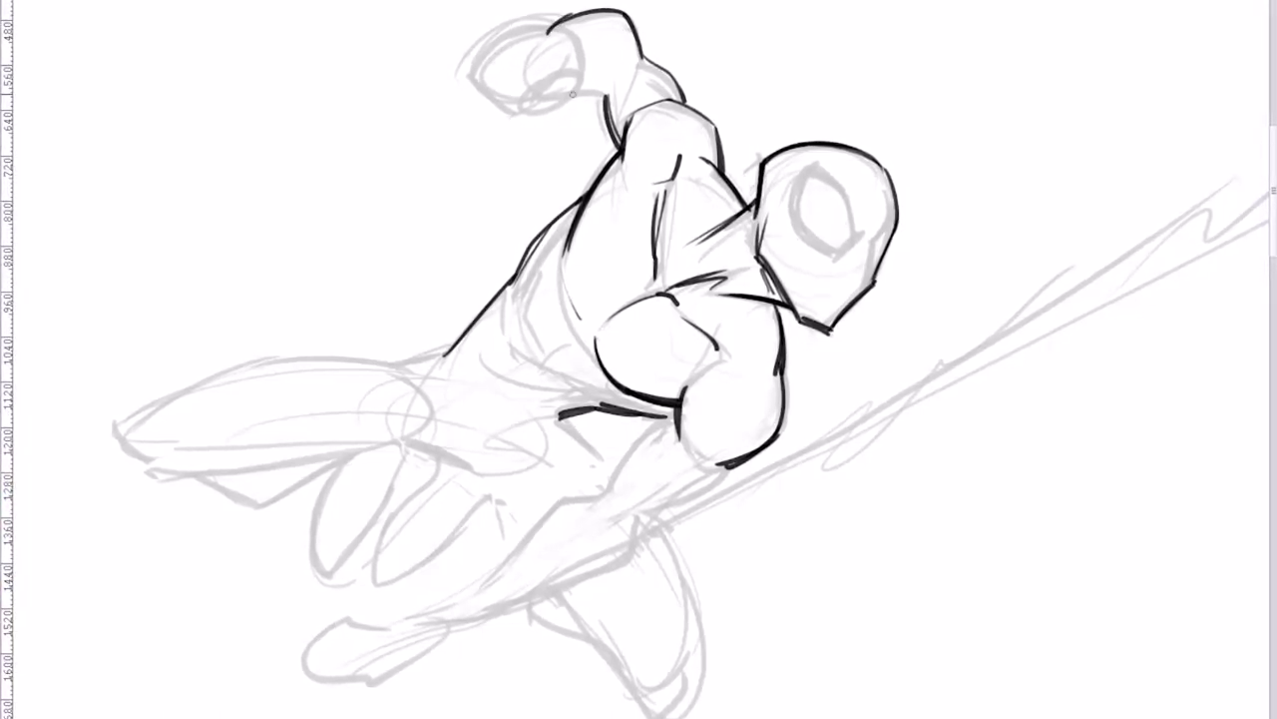
{"action": "mouse_move", "coordinate": [574, 93]}
{"action": "left_mouse_down"}
{"action": "mouse_move", "coordinate": [535, 86]}
{"action": "mouse_move", "coordinate": [605, 60]}
{"action": "mouse_move", "coordinate": [558, 80]}
{"action": "mouse_move", "coordinate": [585, 42]}
{"action": "left_mouse_up"}
{"action": "key", "text": "ctrl+z"}
{"action": "key", "text": "ctrl+z"}
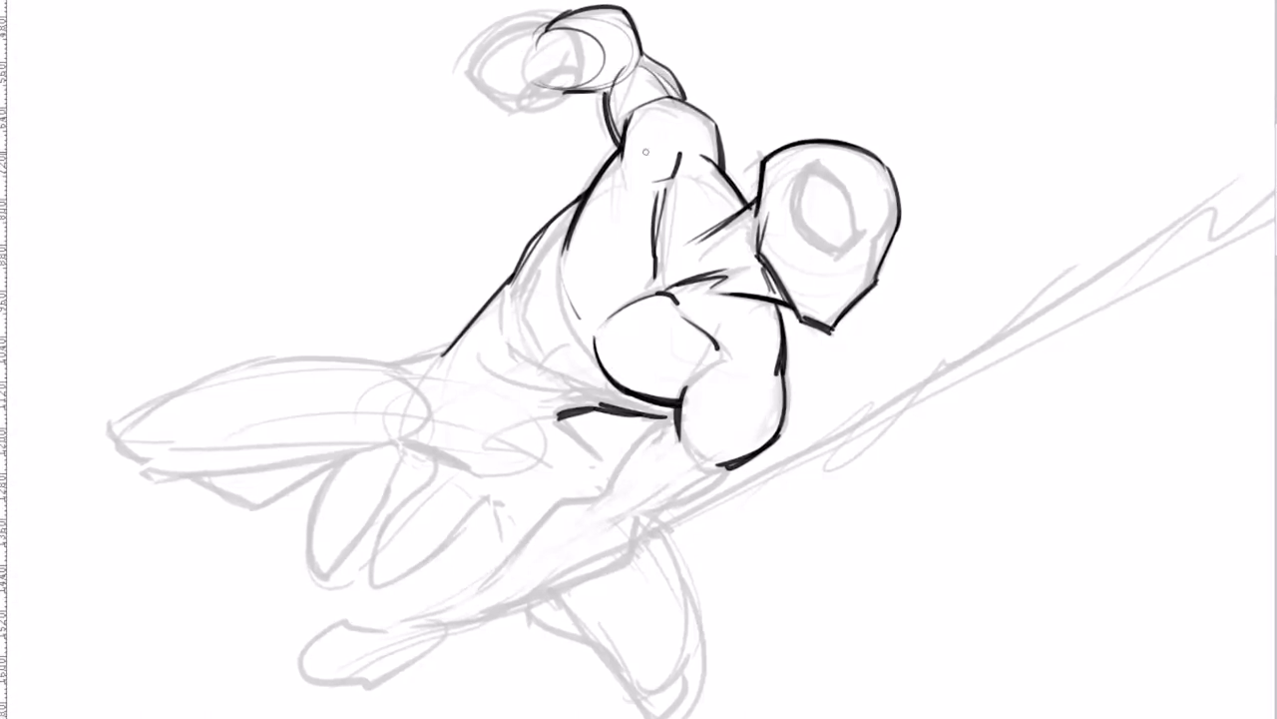
{"action": "key", "text": "ctrl+z"}
- Ink the abdominal muscles, the waistline and the outlines of both thighs
{"action": "left_click_drag", "start_coordinate": [565, 377], "coordinate": [604, 403]}
{"action": "left_click_drag", "start_coordinate": [567, 372], "coordinate": [577, 394]}
{"action": "left_click_drag", "start_coordinate": [553, 351], "coordinate": [597, 335]}
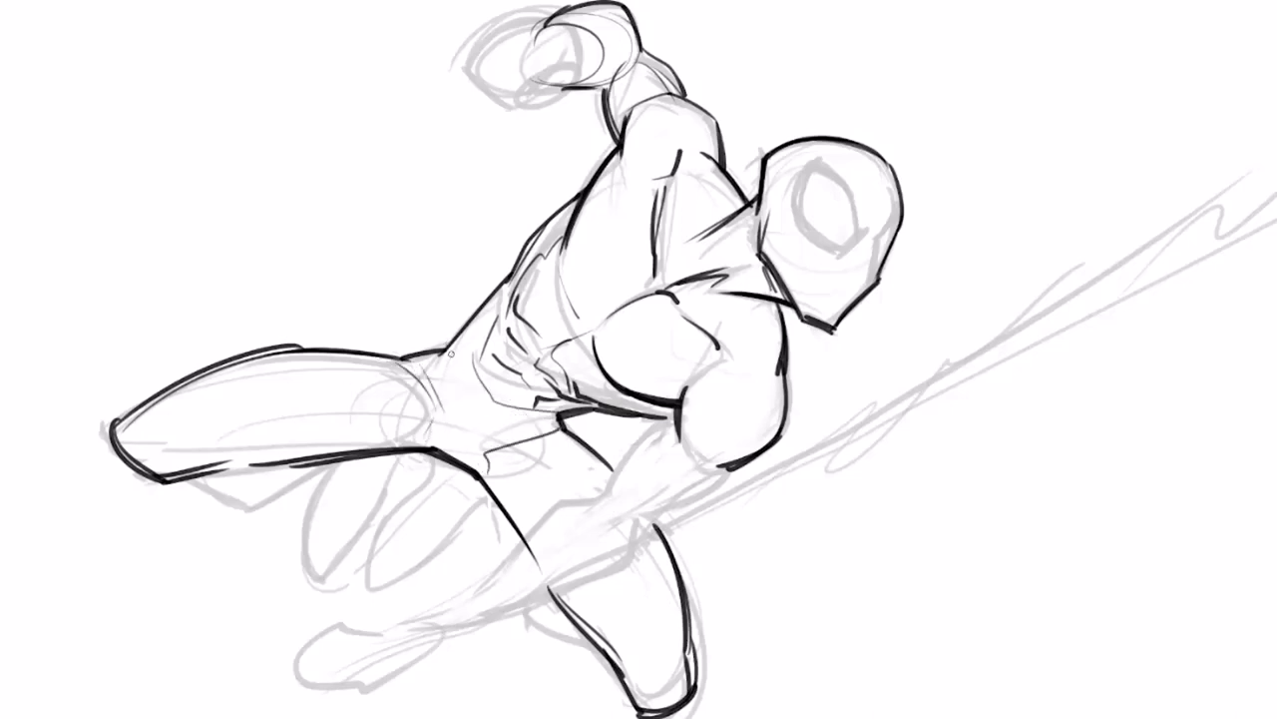
{"action": "left_click_drag", "start_coordinate": [447, 349], "coordinate": [555, 419]}
- Ink the tucked shin and both feet, and define the raised fist's fingers
{"action": "mouse_move", "coordinate": [312, 578]}
{"action": "left_mouse_down"}
{"action": "mouse_move", "coordinate": [330, 473]}
{"action": "mouse_move", "coordinate": [308, 502]}
{"action": "mouse_move", "coordinate": [328, 467]}
{"action": "left_mouse_up"}
{"action": "key", "text": "ctrl+z"}
{"action": "key", "text": "ctrl+z"}
{"action": "left_click_drag", "start_coordinate": [249, 502], "coordinate": [332, 464]}
{"action": "left_click_drag", "start_coordinate": [195, 481], "coordinate": [264, 501]}
{"action": "key", "text": "ctrl+z"}
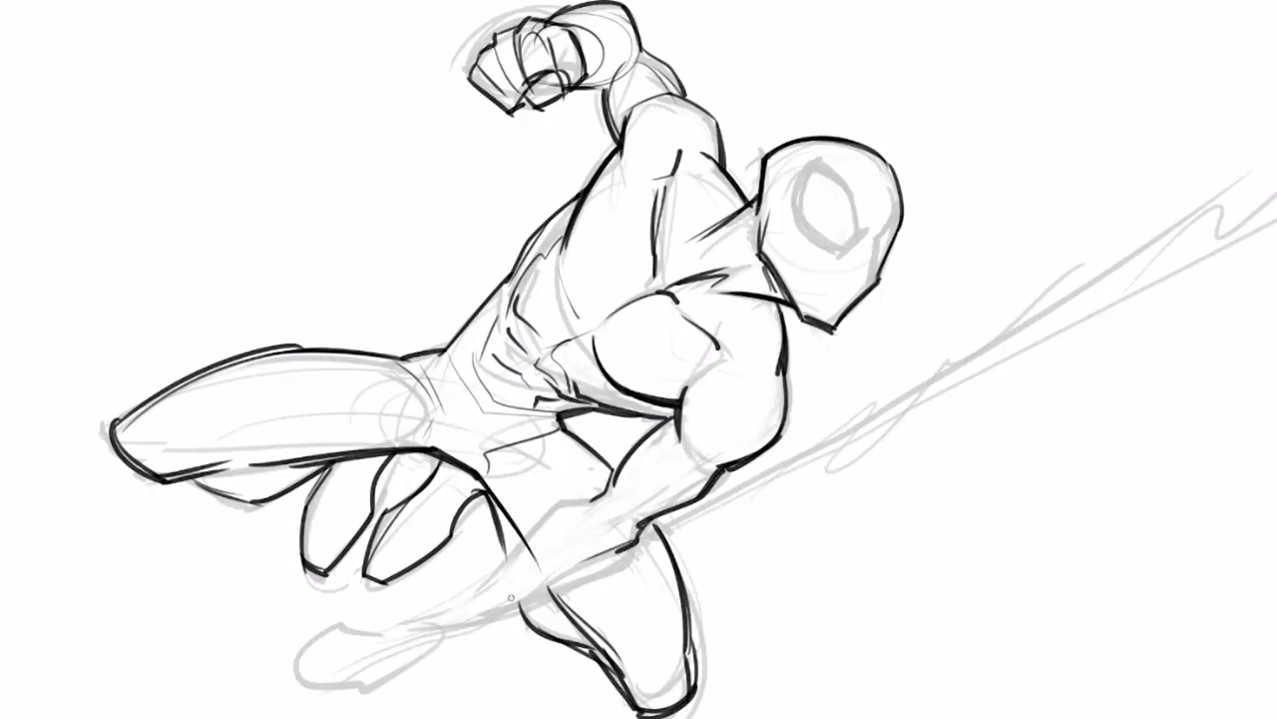
- Ink the outline of the lowered forearm and hand, cleaning up with the eraser
{"action": "left_click_drag", "start_coordinate": [441, 634], "coordinate": [631, 546]}
{"action": "mouse_move", "coordinate": [552, 594]}
{"action": "left_mouse_down"}
{"action": "mouse_move", "coordinate": [609, 557]}
{"action": "mouse_move", "coordinate": [441, 634]}
{"action": "mouse_move", "coordinate": [525, 540]}
{"action": "left_mouse_up"}
{"action": "key", "text": "ctrl+z"}
{"action": "left_click_drag", "start_coordinate": [404, 626], "coordinate": [529, 535]}
{"action": "left_click_drag", "start_coordinate": [490, 583], "coordinate": [607, 492]}
{"action": "mouse_move", "coordinate": [540, 522]}
{"action": "left_mouse_down"}
{"action": "mouse_move", "coordinate": [610, 488]}
{"action": "mouse_move", "coordinate": [537, 522]}
{"action": "mouse_move", "coordinate": [535, 562]}
{"action": "left_mouse_up"}
{"action": "key", "text": "ctrl+z"}
{"action": "key", "text": "e"}
{"action": "mouse_move", "coordinate": [422, 611]}
{"action": "left_mouse_down"}
{"action": "mouse_move", "coordinate": [337, 611]}
{"action": "mouse_move", "coordinate": [317, 654]}
{"action": "mouse_move", "coordinate": [325, 680]}
{"action": "mouse_move", "coordinate": [371, 689]}
{"action": "left_mouse_up"}
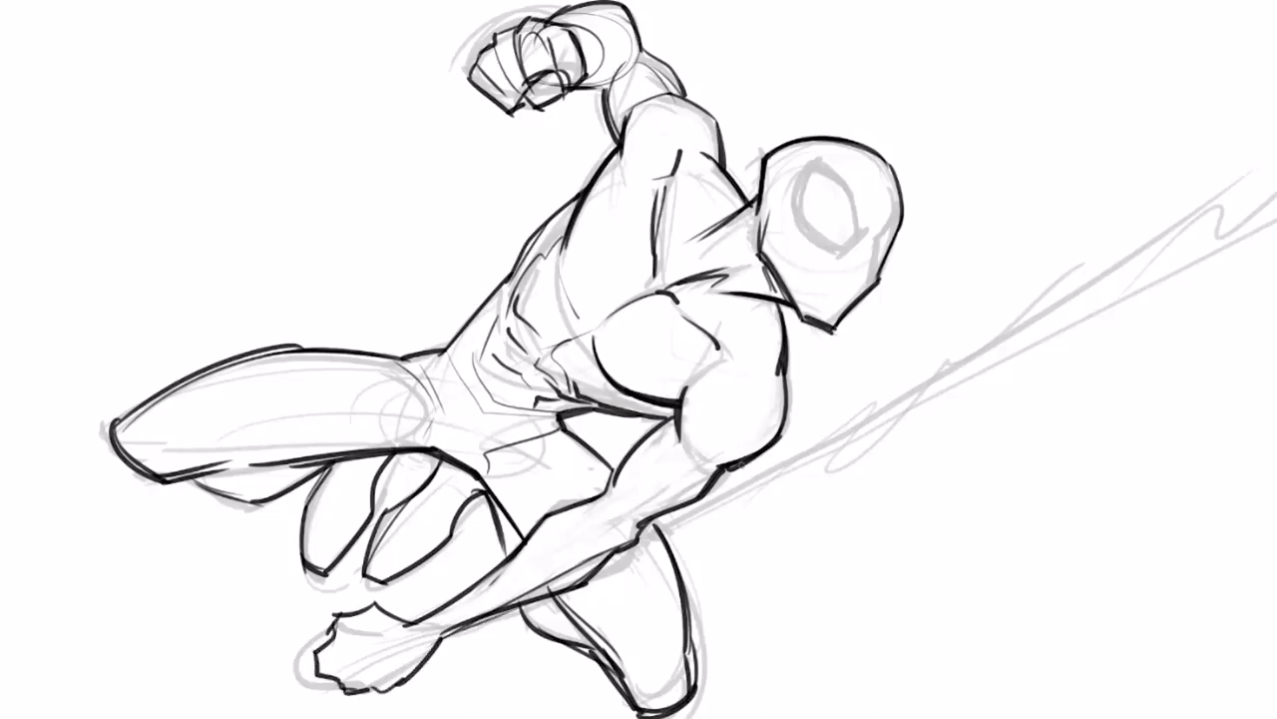
- Ink the mask's heavy eye outlines and web lines, and draw the spider emblem on the chest
{"action": "mouse_move", "coordinate": [857, 232]}
{"action": "left_mouse_down"}
{"action": "mouse_move", "coordinate": [852, 191]}
{"action": "mouse_move", "coordinate": [806, 160]}
{"action": "mouse_move", "coordinate": [796, 202]}
{"action": "left_mouse_up"}
{"action": "key", "text": "ctrl+z"}
{"action": "mouse_move", "coordinate": [810, 158]}
{"action": "left_mouse_down"}
{"action": "mouse_move", "coordinate": [796, 204]}
{"action": "mouse_move", "coordinate": [807, 228]}
{"action": "left_mouse_up"}
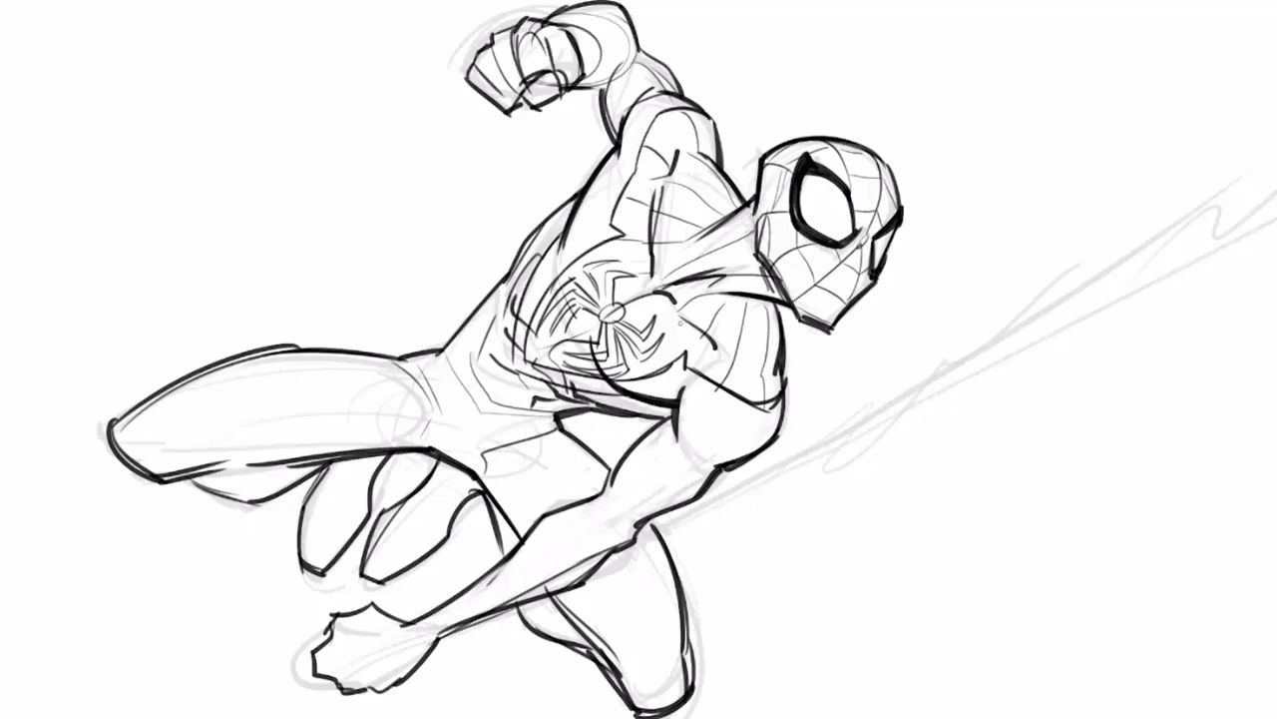
- Draw curved web lines across the neck, upper chest and both shoulders of the suit
{"action": "mouse_move", "coordinate": [748, 215]}
{"action": "left_mouse_down"}
{"action": "mouse_move", "coordinate": [701, 243]}
{"action": "mouse_move", "coordinate": [736, 290]}
{"action": "left_mouse_up"}
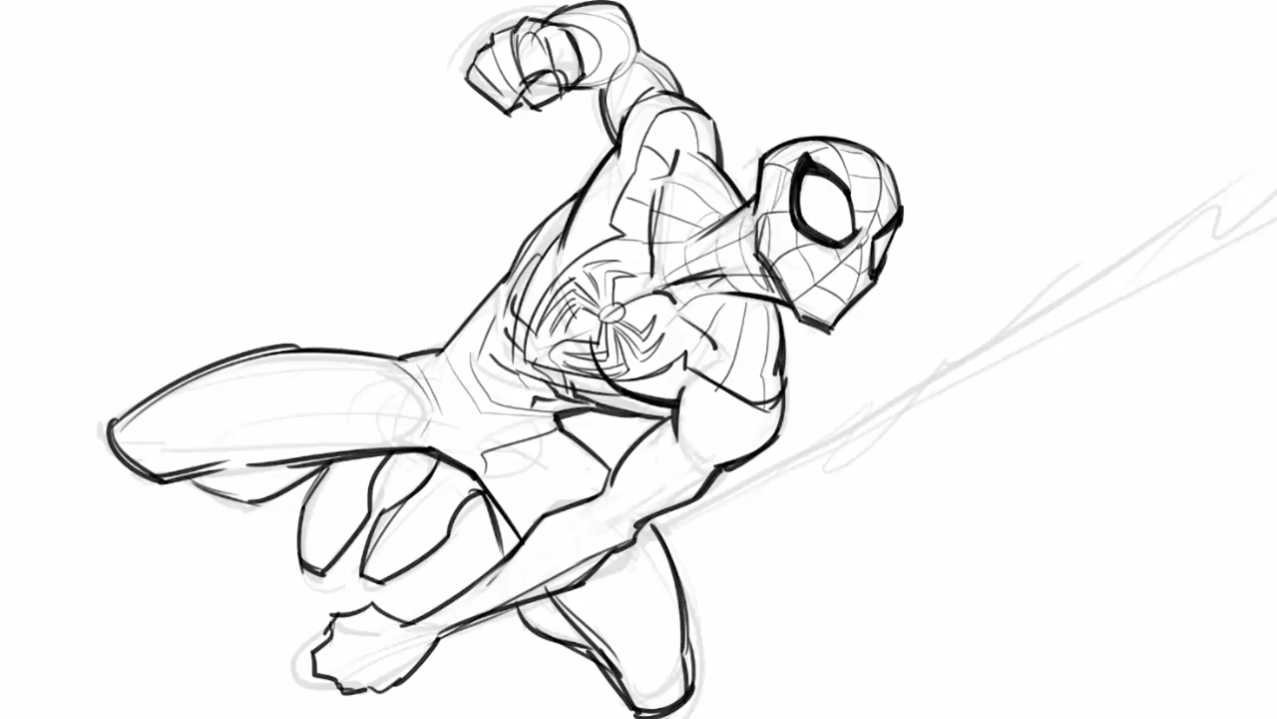
{"action": "left_click_drag", "start_coordinate": [710, 213], "coordinate": [659, 179]}
{"action": "left_click_drag", "start_coordinate": [760, 308], "coordinate": [689, 347]}
{"action": "key", "text": "ctrl+z"}
{"action": "left_click_drag", "start_coordinate": [706, 293], "coordinate": [764, 317]}
{"action": "left_click_drag", "start_coordinate": [674, 306], "coordinate": [782, 359]}
{"action": "left_click_drag", "start_coordinate": [706, 369], "coordinate": [778, 387]}
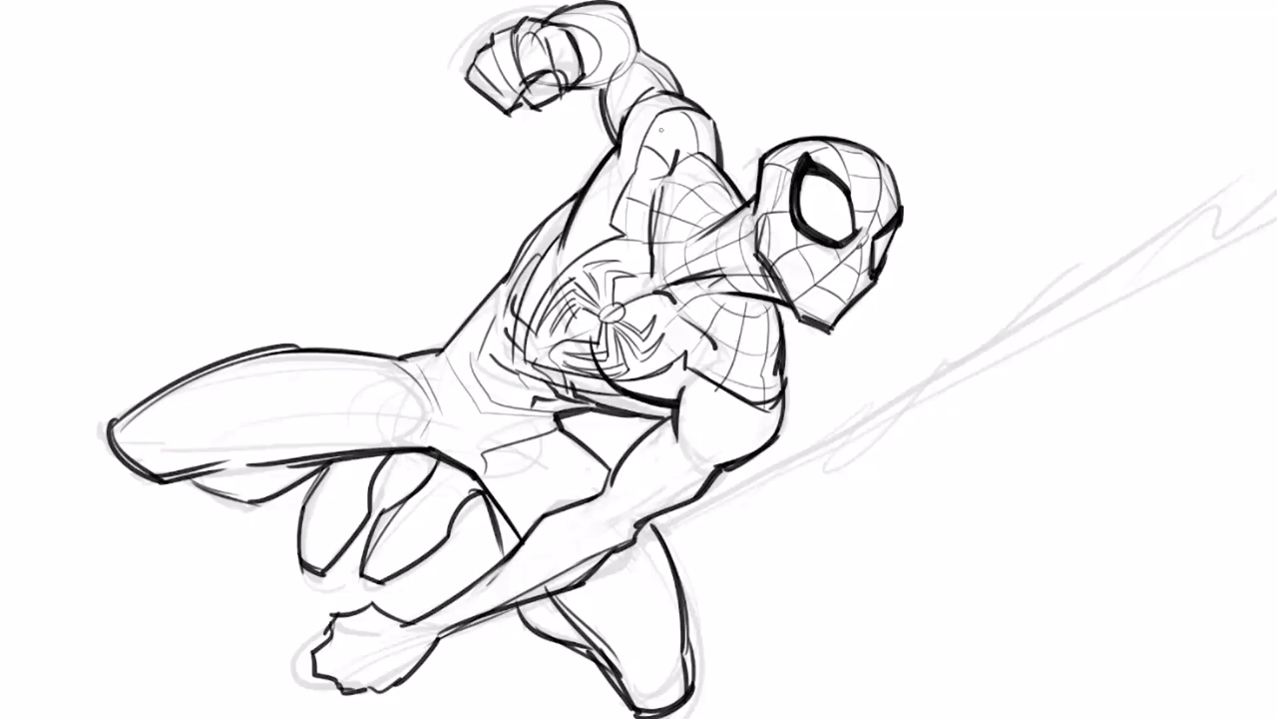
{"action": "left_click_drag", "start_coordinate": [647, 155], "coordinate": [713, 120]}
- Draw suit pattern lines across the elbow and along the lowered forearm
{"action": "mouse_move", "coordinate": [677, 436]}
{"action": "left_mouse_down"}
{"action": "mouse_move", "coordinate": [679, 470]}
{"action": "mouse_move", "coordinate": [742, 465]}
{"action": "left_mouse_up"}
{"action": "left_click_drag", "start_coordinate": [612, 473], "coordinate": [683, 467]}
{"action": "left_click_drag", "start_coordinate": [625, 502], "coordinate": [681, 465]}
{"action": "mouse_move", "coordinate": [650, 498]}
{"action": "left_mouse_down"}
{"action": "mouse_move", "coordinate": [639, 523]}
{"action": "mouse_move", "coordinate": [562, 568]}
{"action": "left_mouse_up"}
{"action": "key", "text": "ctrl+z"}
{"action": "left_click_drag", "start_coordinate": [623, 511], "coordinate": [548, 575]}
{"action": "key", "text": "ctrl+z"}
{"action": "mouse_move", "coordinate": [627, 509]}
{"action": "left_mouse_down"}
{"action": "mouse_move", "coordinate": [557, 573]}
{"action": "mouse_move", "coordinate": [621, 541]}
{"action": "left_mouse_up"}
{"action": "mouse_move", "coordinate": [632, 506]}
{"action": "left_mouse_down"}
{"action": "mouse_move", "coordinate": [557, 520]}
{"action": "mouse_move", "coordinate": [475, 587]}
{"action": "left_mouse_up"}
{"action": "left_click_drag", "start_coordinate": [622, 533], "coordinate": [501, 567]}
{"action": "left_click_drag", "start_coordinate": [593, 567], "coordinate": [501, 577]}
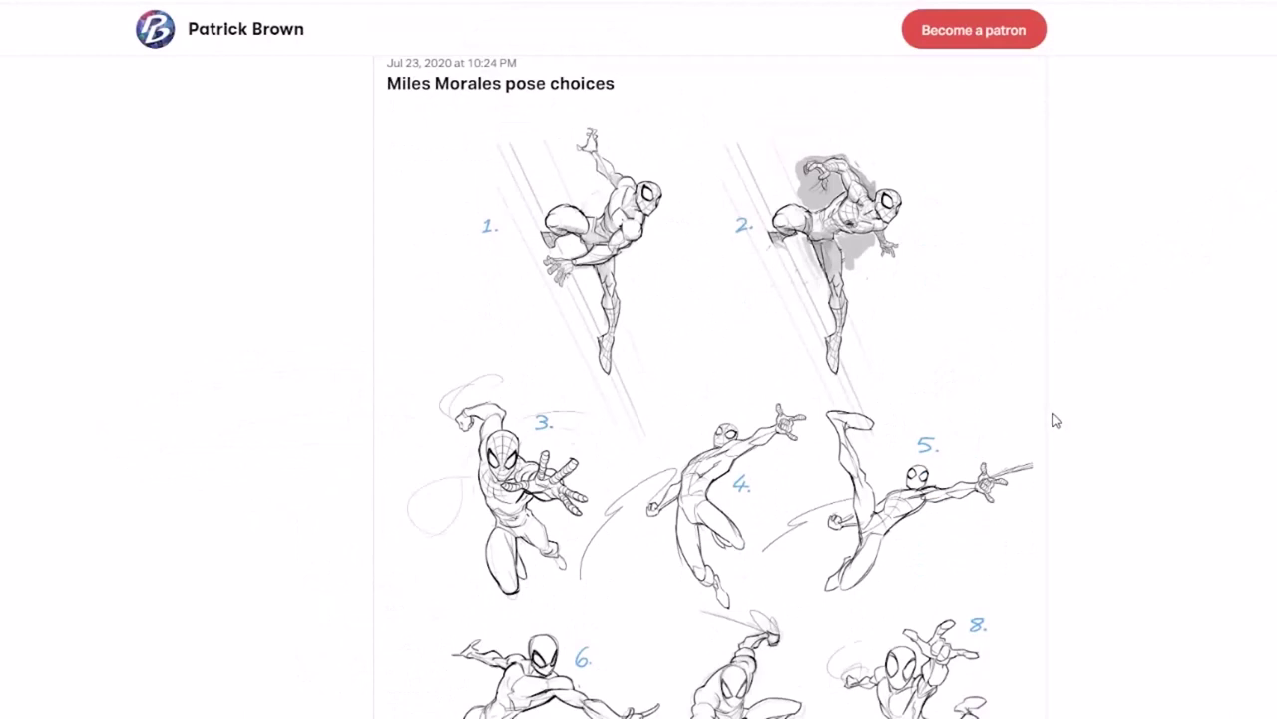
- Switch to the Patreon page and review the numbered Miles Morales pose choices and both polls' votes
{"action": "scroll", "coordinate": [1055, 422], "scroll_direction": "down", "scroll_amount": 3}
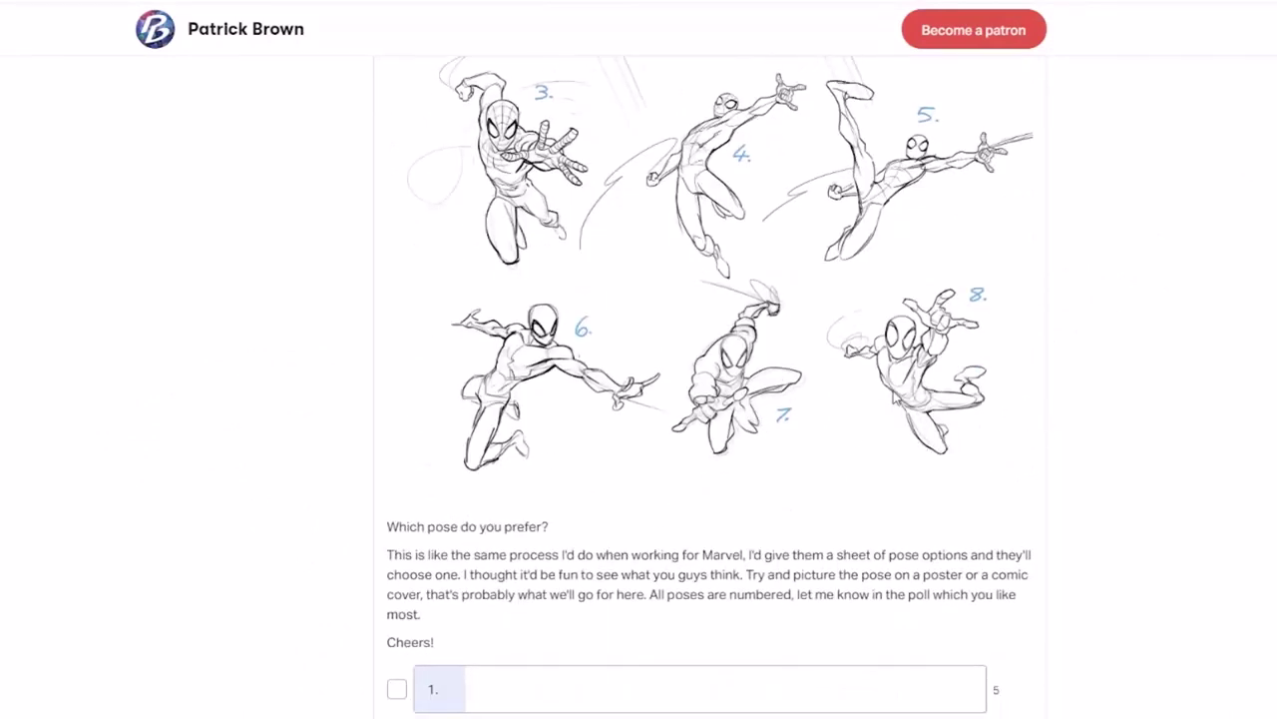
{"action": "scroll", "coordinate": [820, 315], "scroll_direction": "up", "scroll_amount": 2}
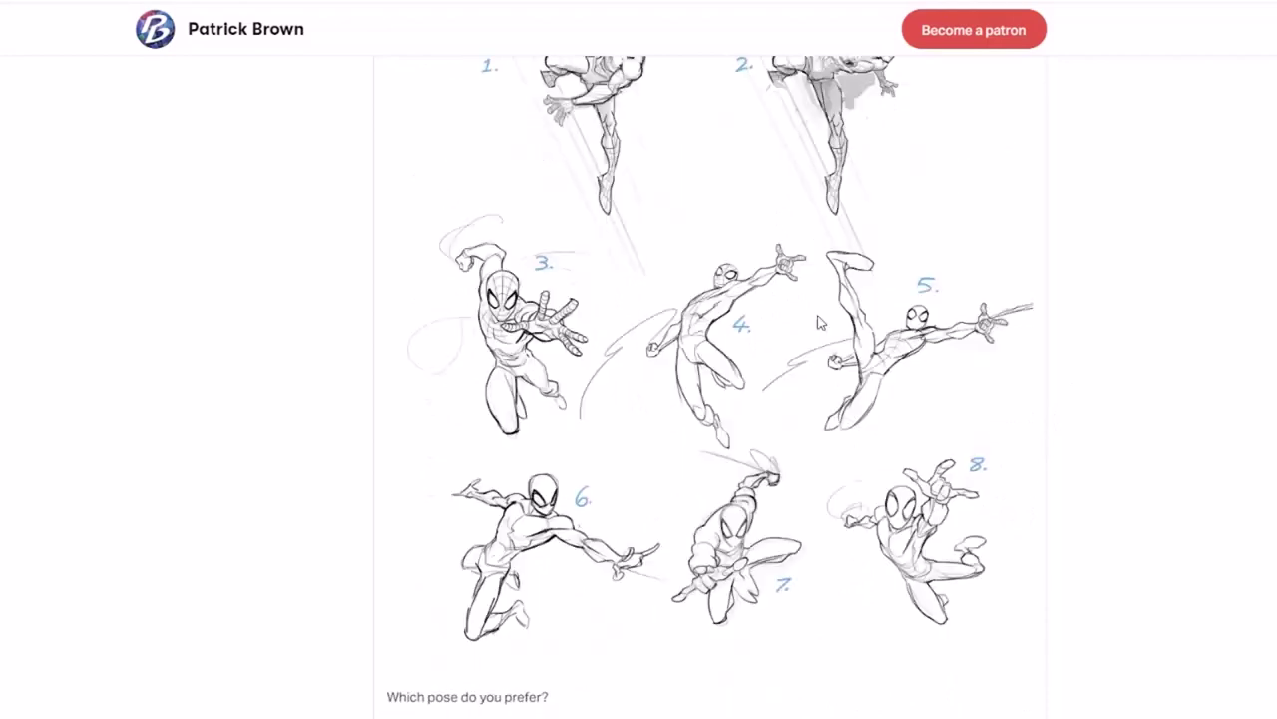
{"action": "scroll", "coordinate": [815, 322], "scroll_direction": "up", "scroll_amount": 1}
{"action": "scroll", "coordinate": [813, 329], "scroll_direction": "down", "scroll_amount": 5}
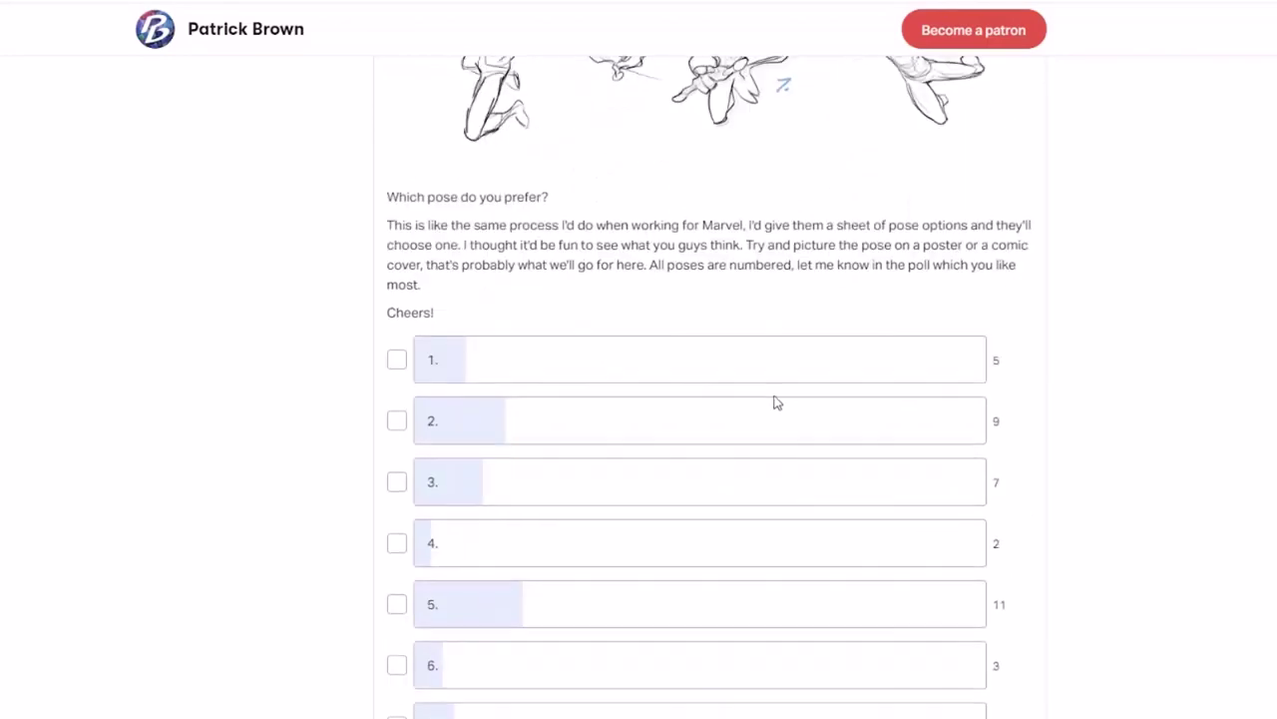
{"action": "scroll", "coordinate": [744, 437], "scroll_direction": "down", "scroll_amount": 2}
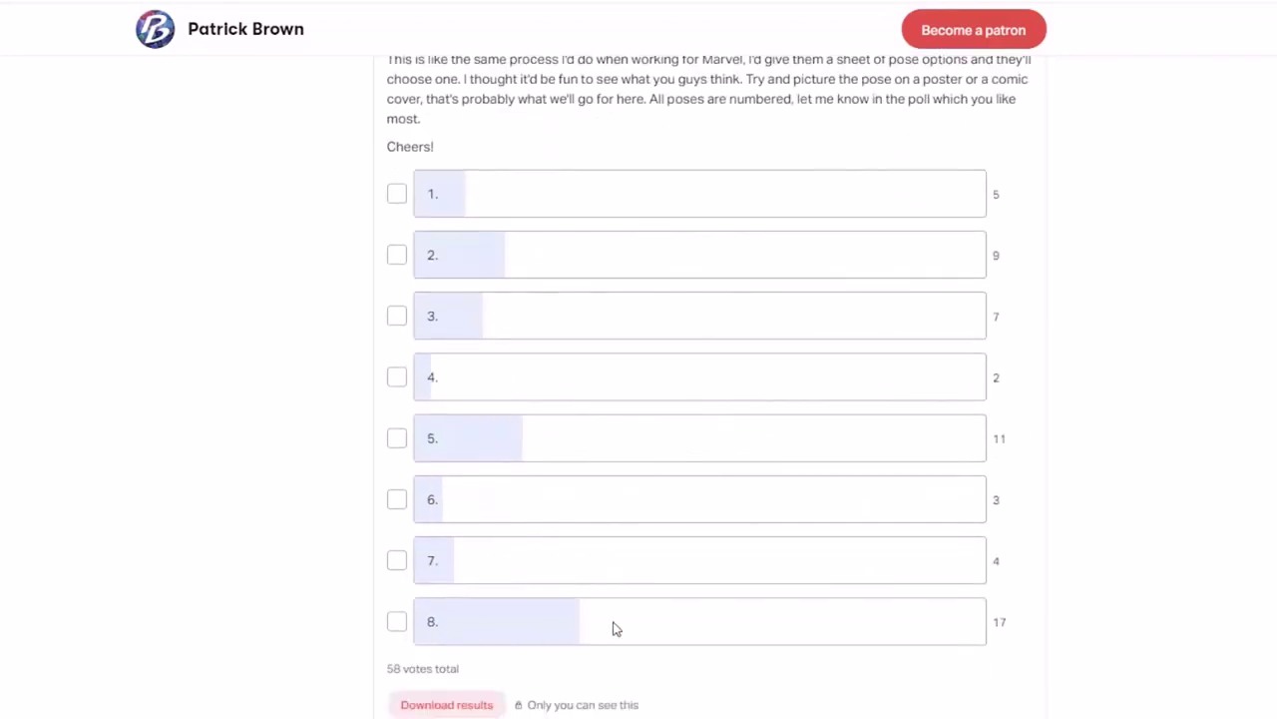
{"action": "scroll", "coordinate": [890, 383], "scroll_direction": "up", "scroll_amount": 5}
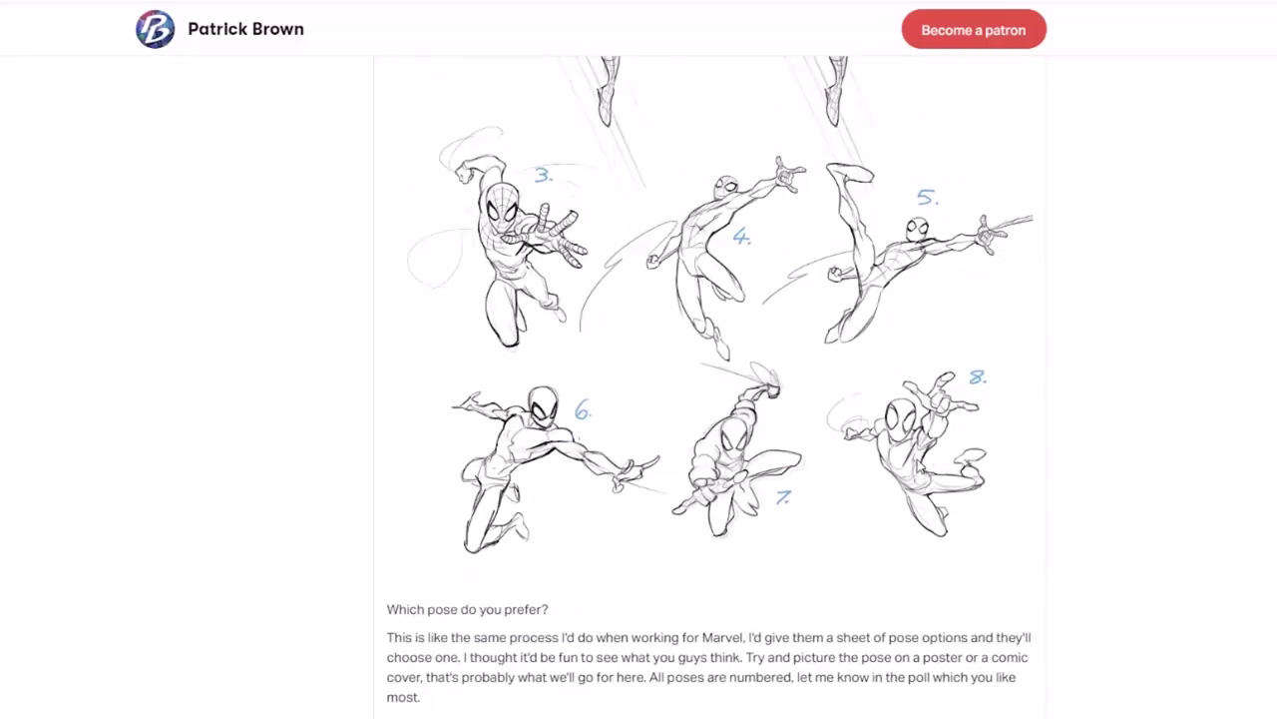
{"action": "scroll", "coordinate": [899, 439], "scroll_direction": "up", "scroll_amount": 10}
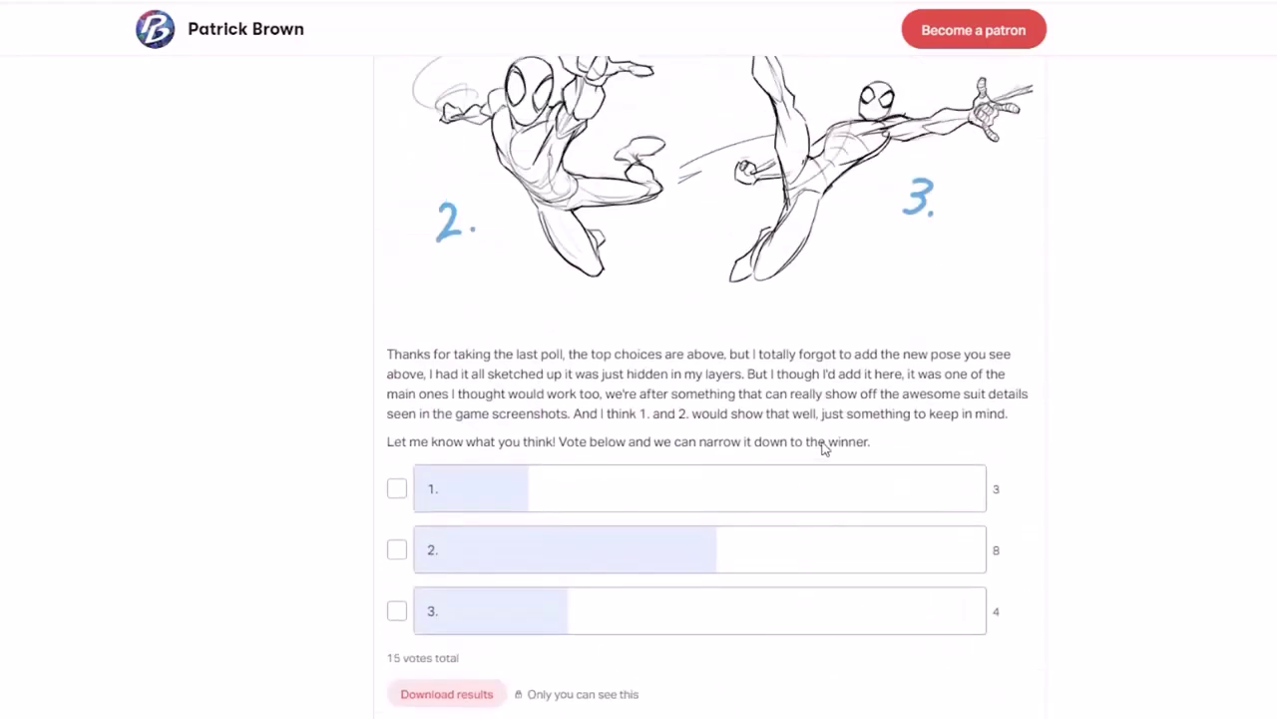
- Compare the three numbered pose sketches in the Miles Morales pose choices post with the votes for each in its poll
{"action": "scroll", "coordinate": [824, 449], "scroll_direction": "up", "scroll_amount": 4}
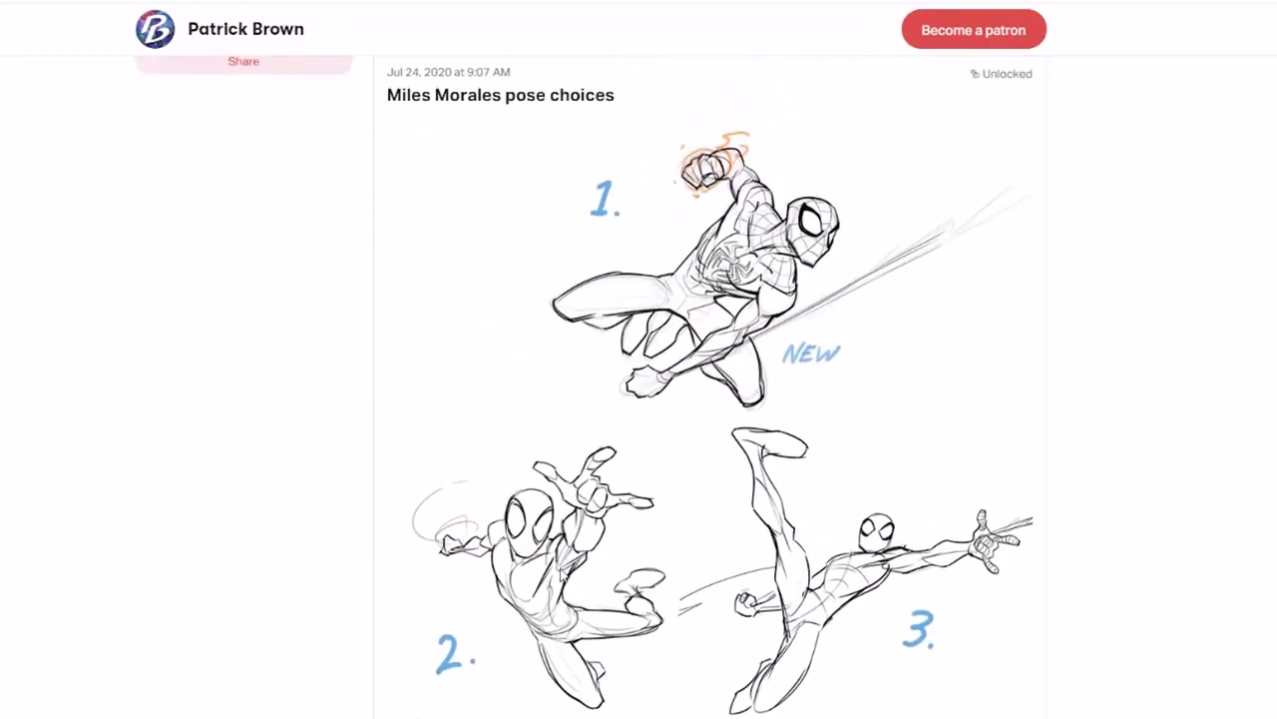
{"action": "scroll", "coordinate": [768, 436], "scroll_direction": "down", "scroll_amount": 1}
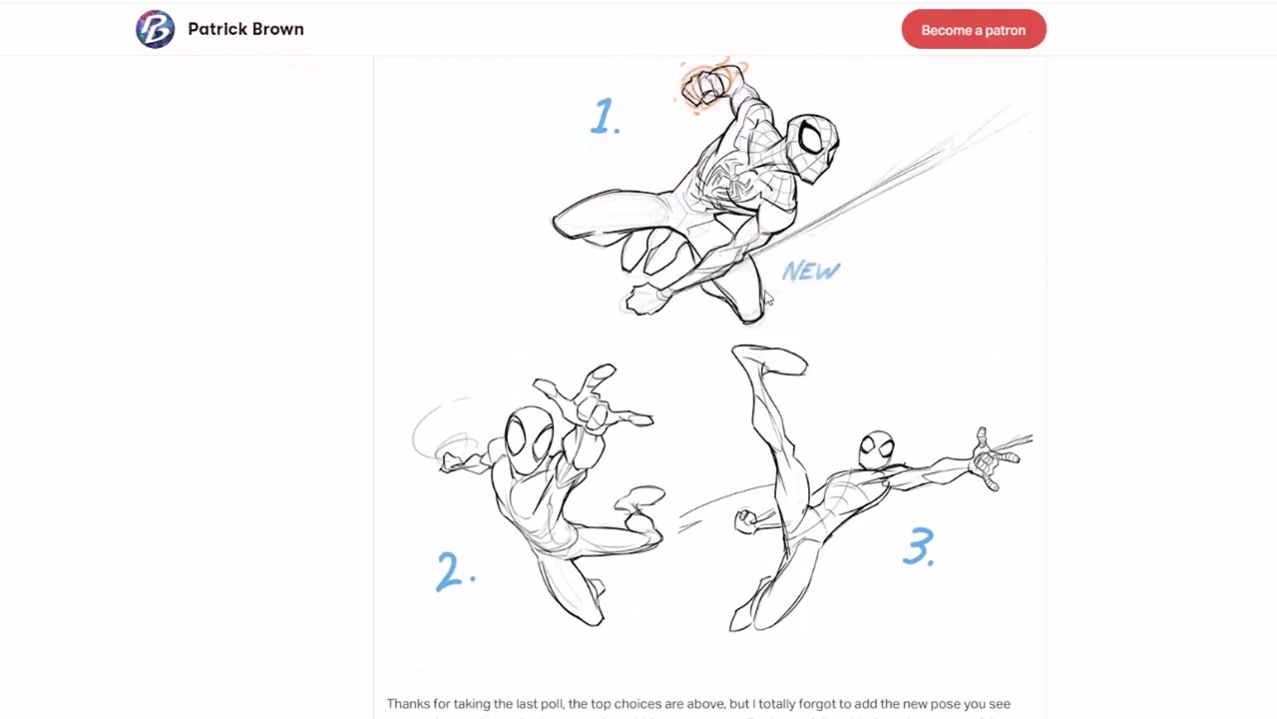
{"action": "scroll", "coordinate": [798, 260], "scroll_direction": "up", "scroll_amount": 2}
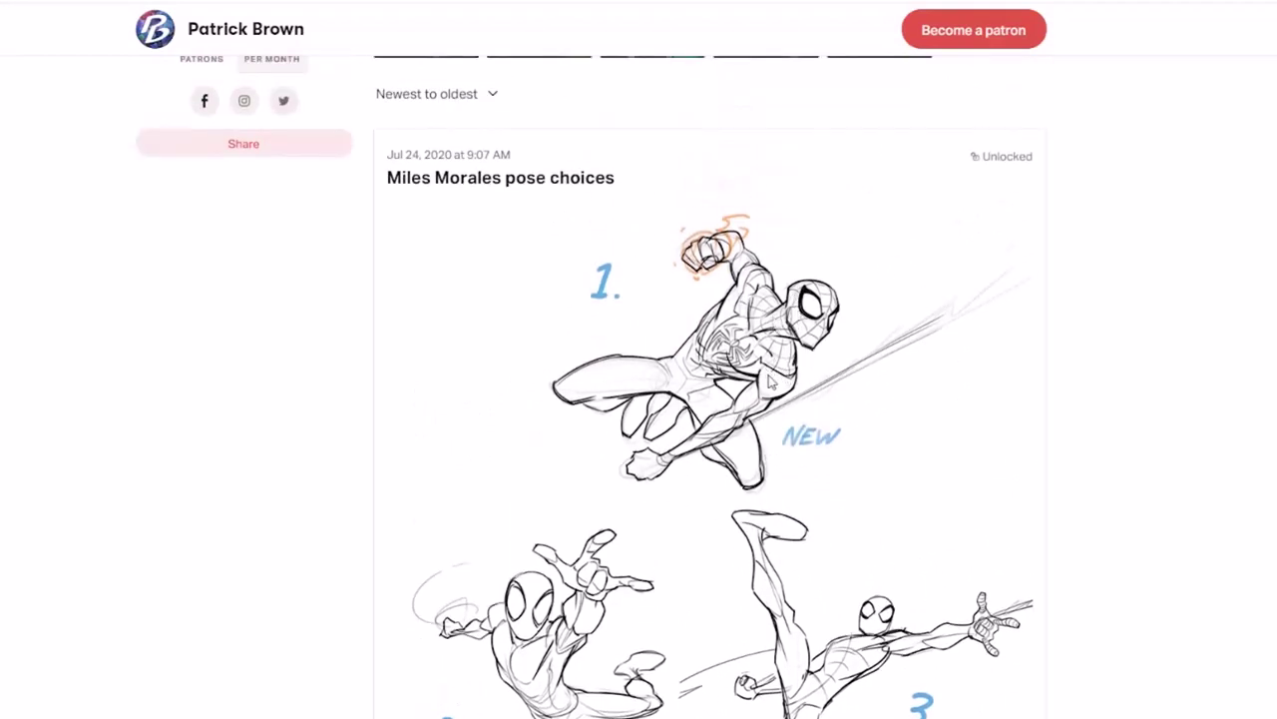
{"action": "scroll", "coordinate": [961, 389], "scroll_direction": "down", "scroll_amount": 2}
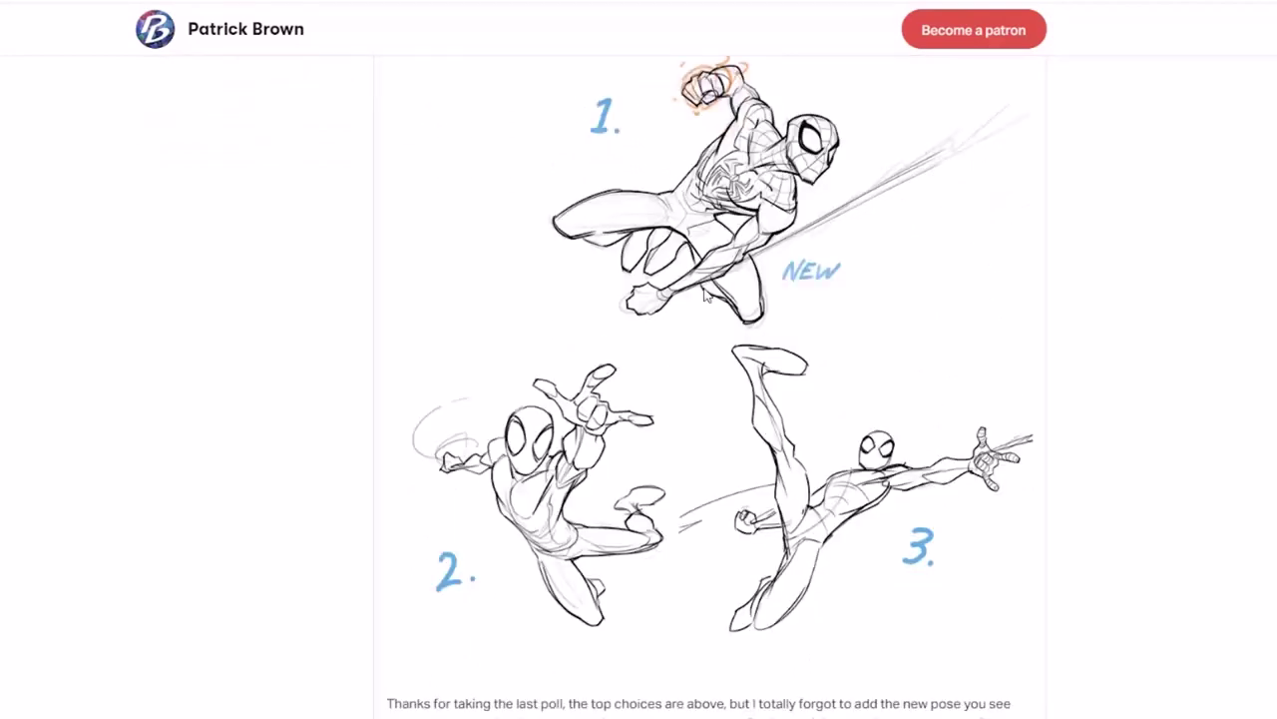
{"action": "scroll", "coordinate": [711, 329], "scroll_direction": "down", "scroll_amount": 5}
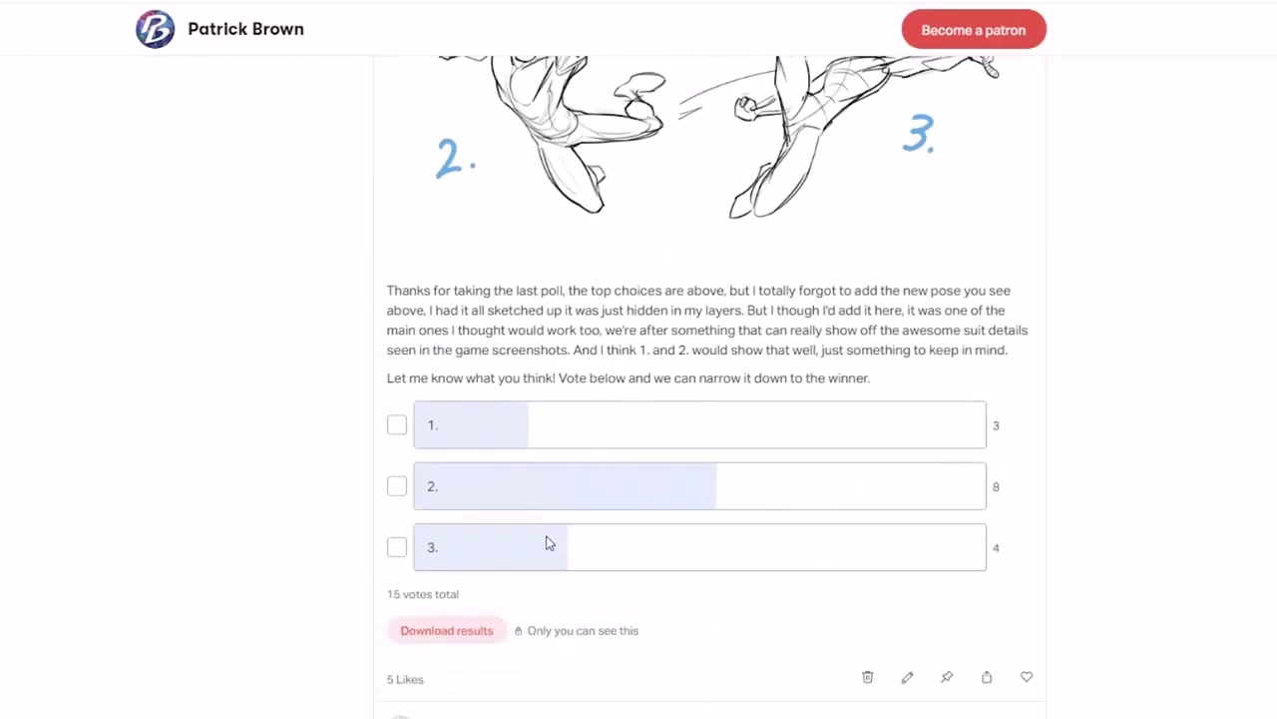
{"action": "scroll", "coordinate": [556, 233], "scroll_direction": "up", "scroll_amount": 2}
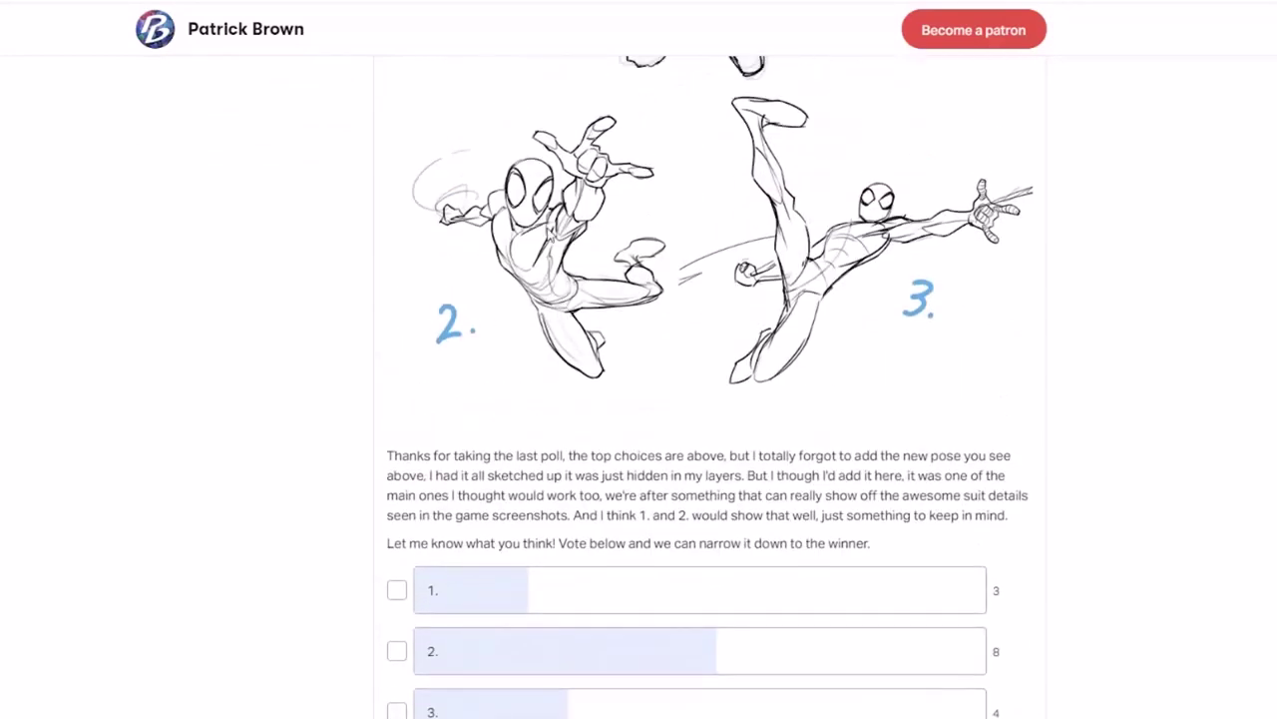
{"action": "scroll", "coordinate": [544, 249], "scroll_direction": "up", "scroll_amount": 1}
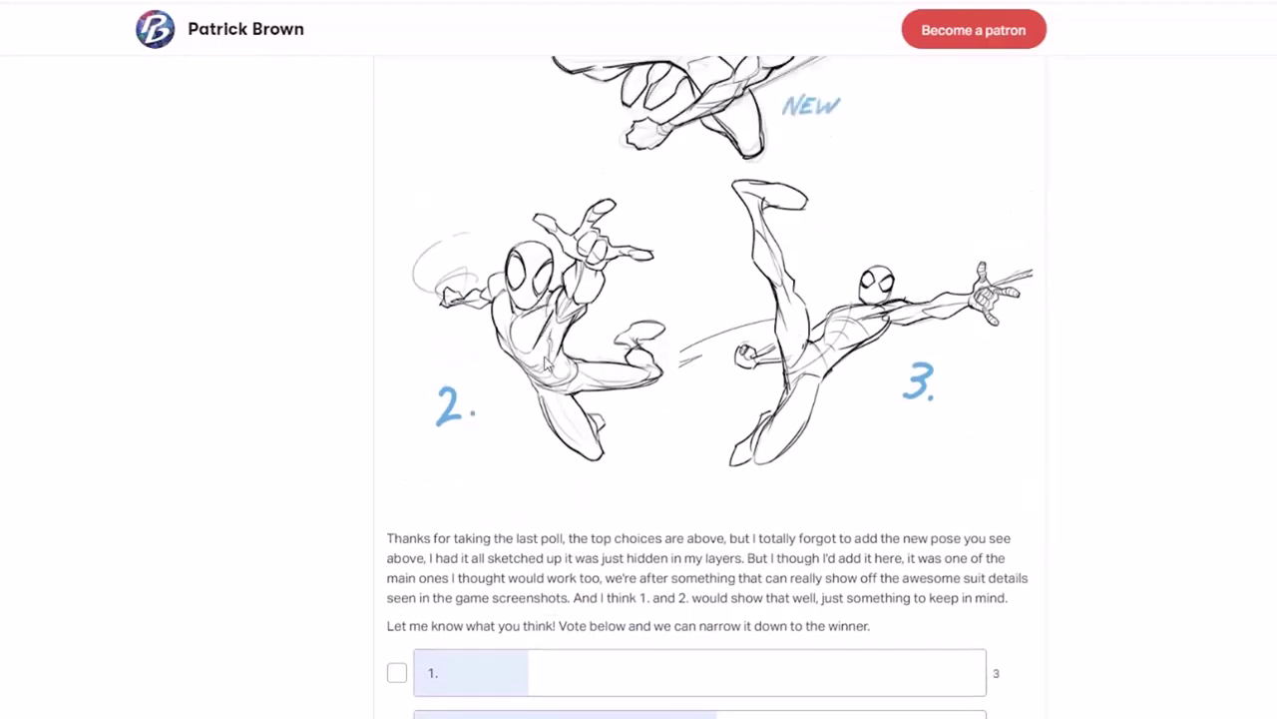
{"action": "scroll", "coordinate": [549, 362], "scroll_direction": "up", "scroll_amount": 1}
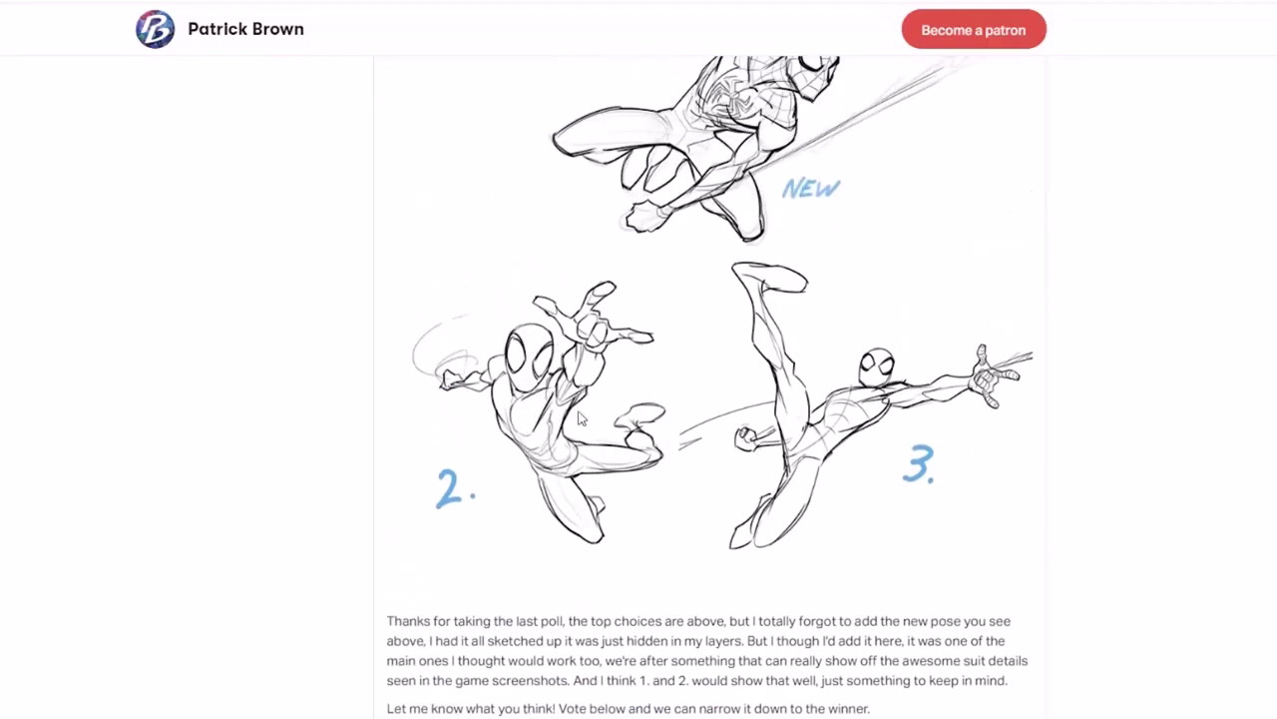
{"action": "scroll", "coordinate": [577, 417], "scroll_direction": "down", "scroll_amount": 2}
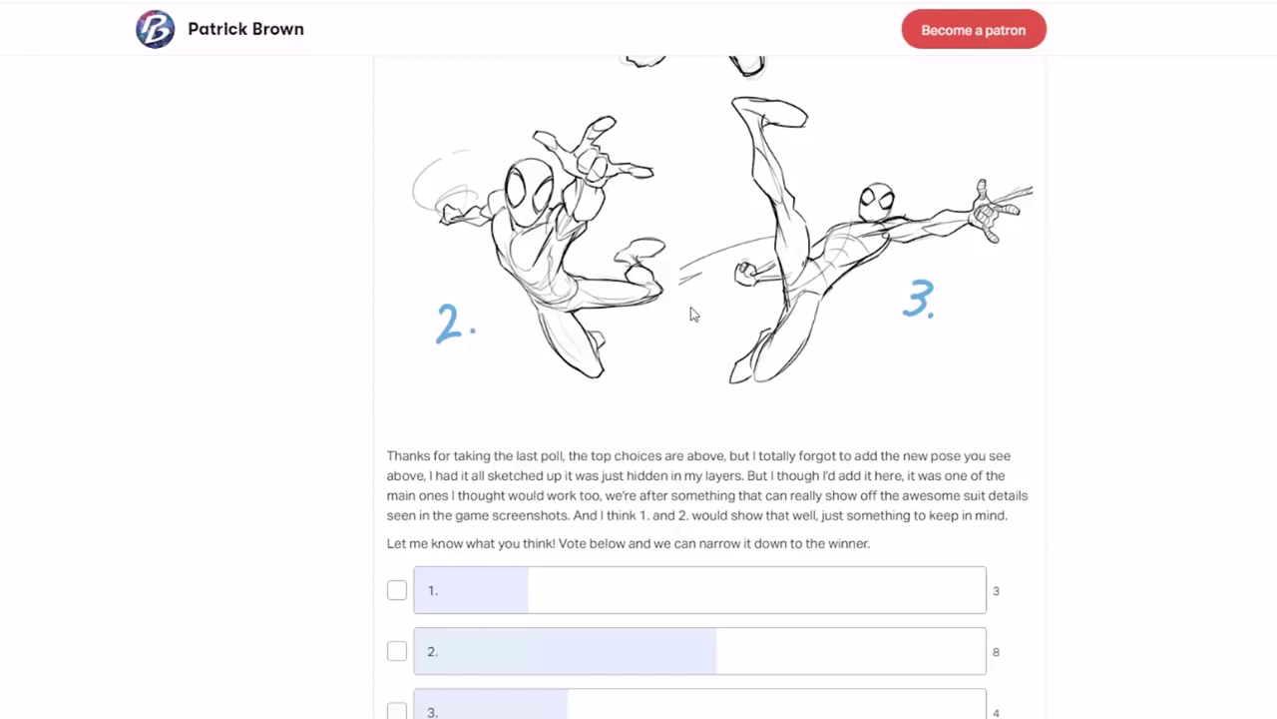
{"action": "scroll", "coordinate": [679, 322], "scroll_direction": "up", "scroll_amount": 3}
{"action": "scroll", "coordinate": [576, 447], "scroll_direction": "down", "scroll_amount": 2}
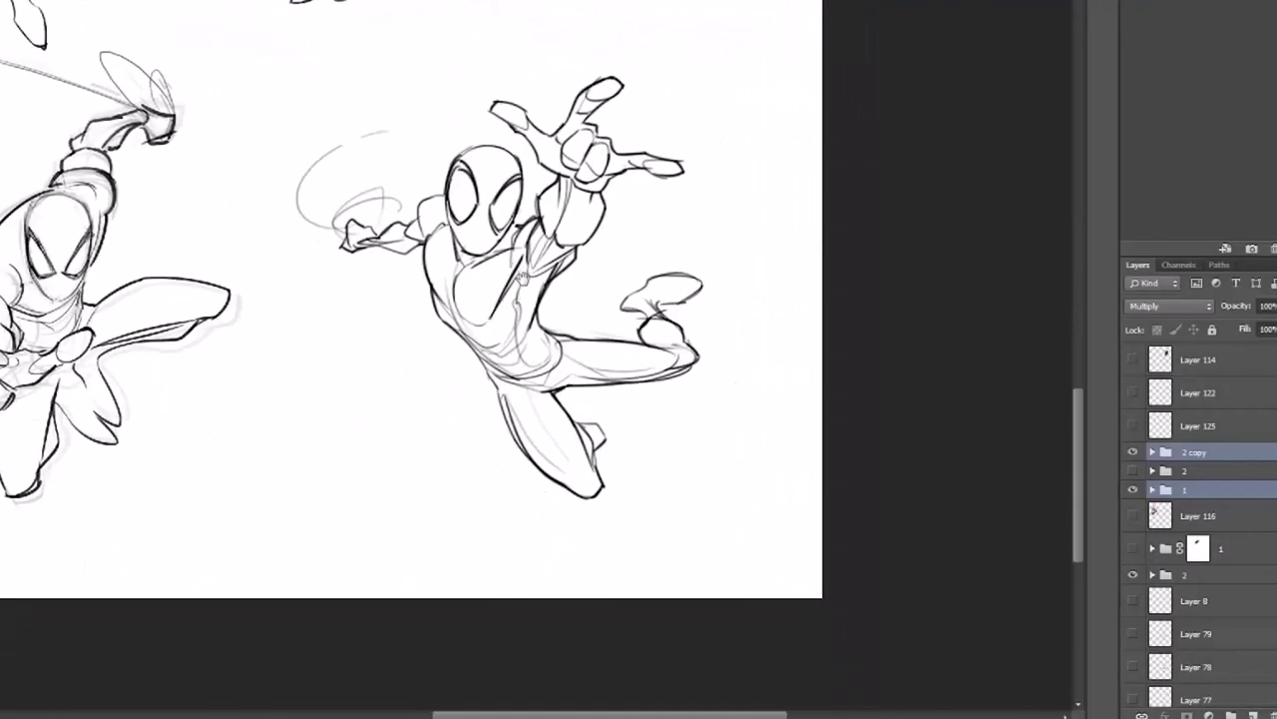
- Switch back to Photoshop and examine the pose with the outstretched web-shooting hand on the sketch sheet
{"action": "left_click_drag", "start_coordinate": [529, 318], "coordinate": [499, 361]}
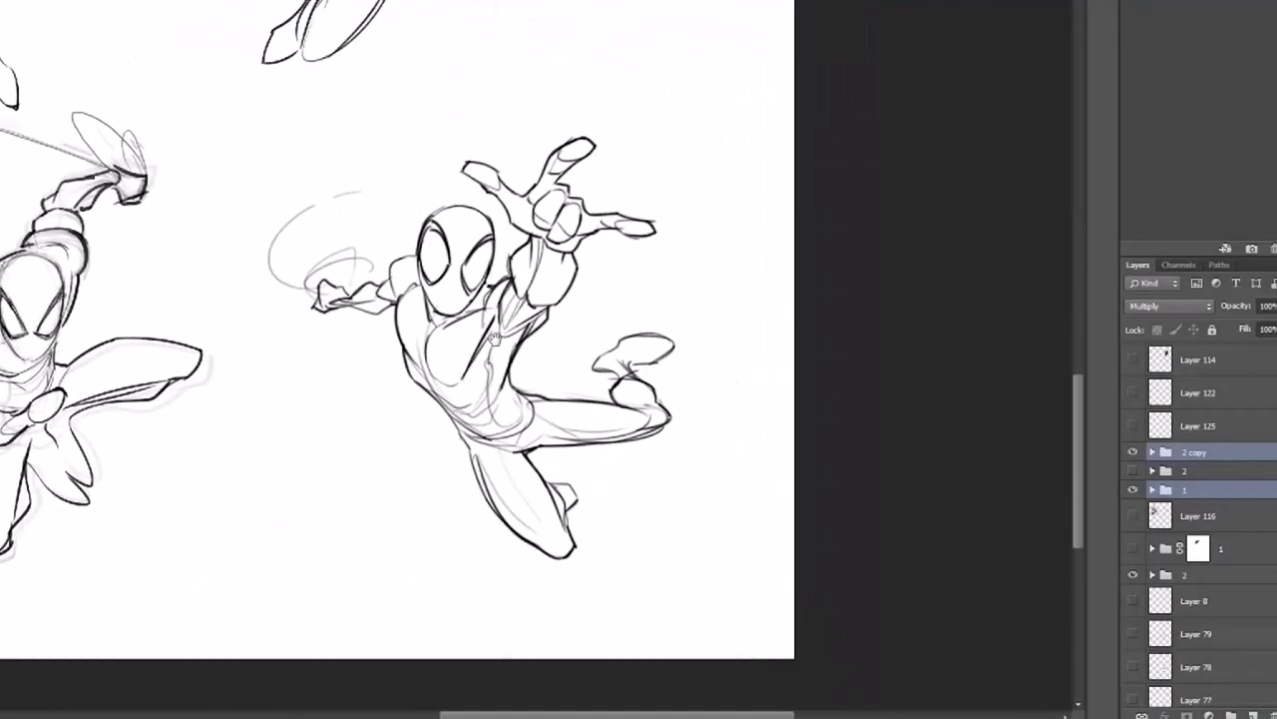